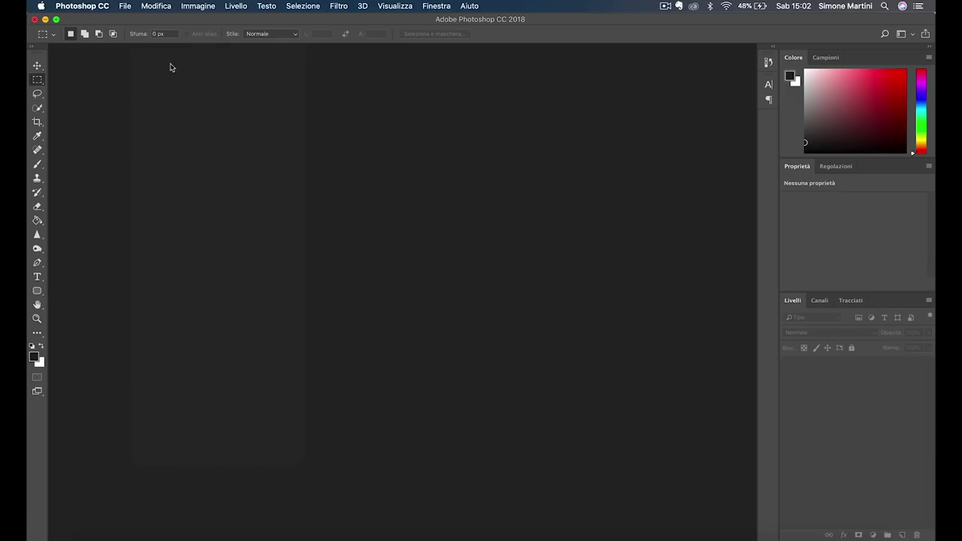
Create a new Android 1080p (1080×1920 px) artboard document and add an empty layer.
{"action": "left_click", "coordinate": [122, 6]}
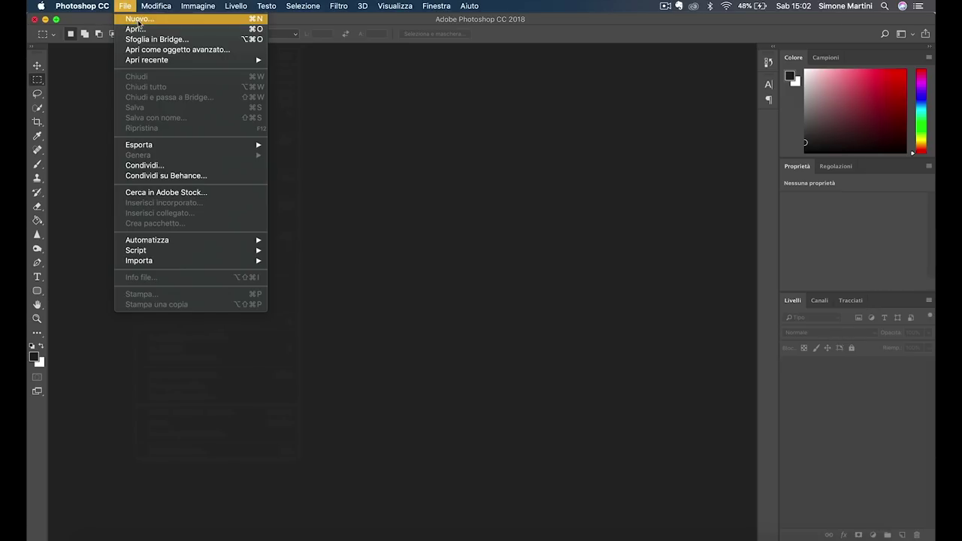
{"action": "left_click", "coordinate": [139, 20]}
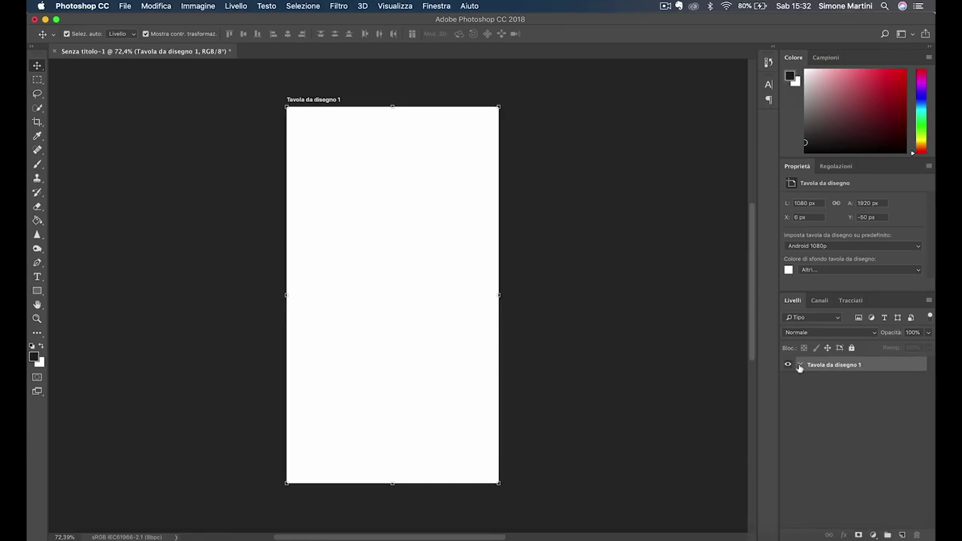
{"action": "left_click", "coordinate": [903, 535]}
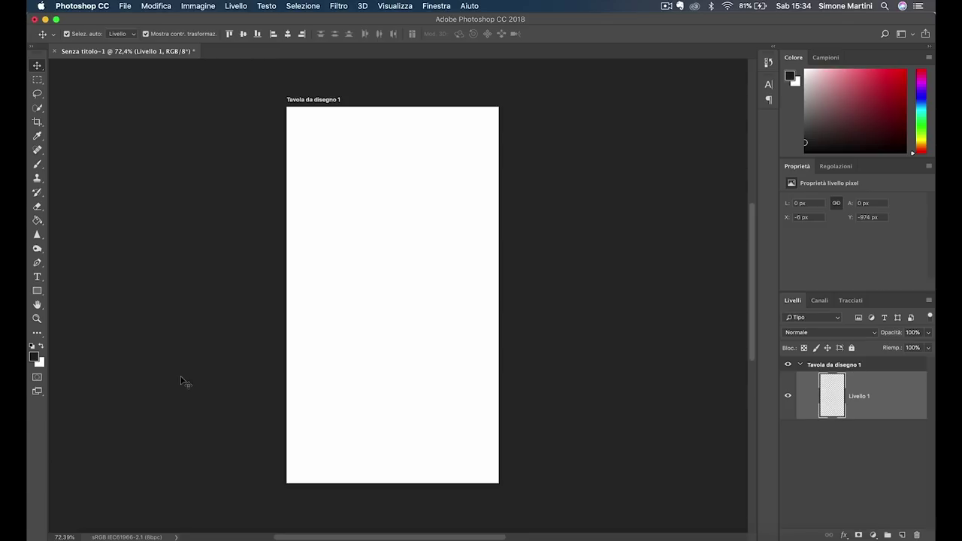
Place Paesaggio.jpeg as an embedded image in the artboard.
{"action": "left_click", "coordinate": [128, 6]}
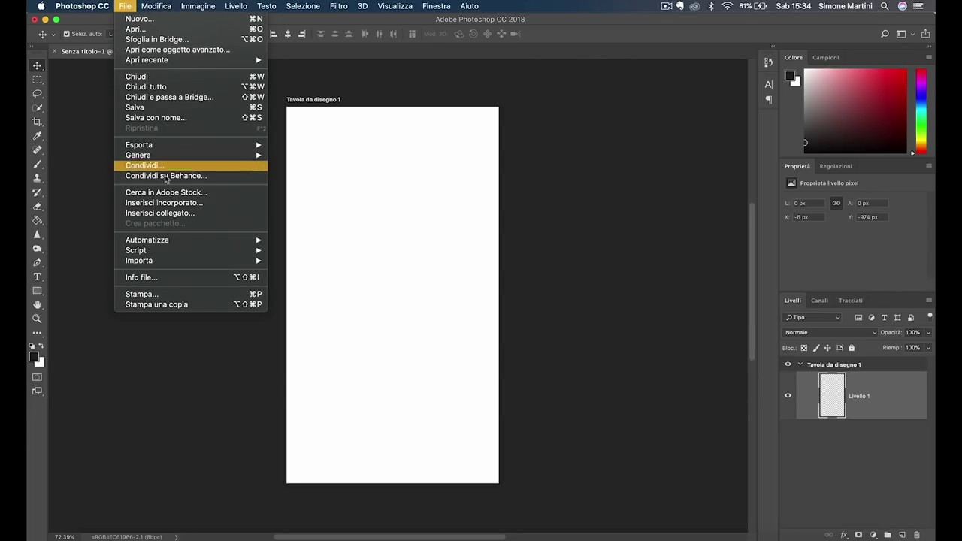
{"action": "left_click", "coordinate": [167, 203]}
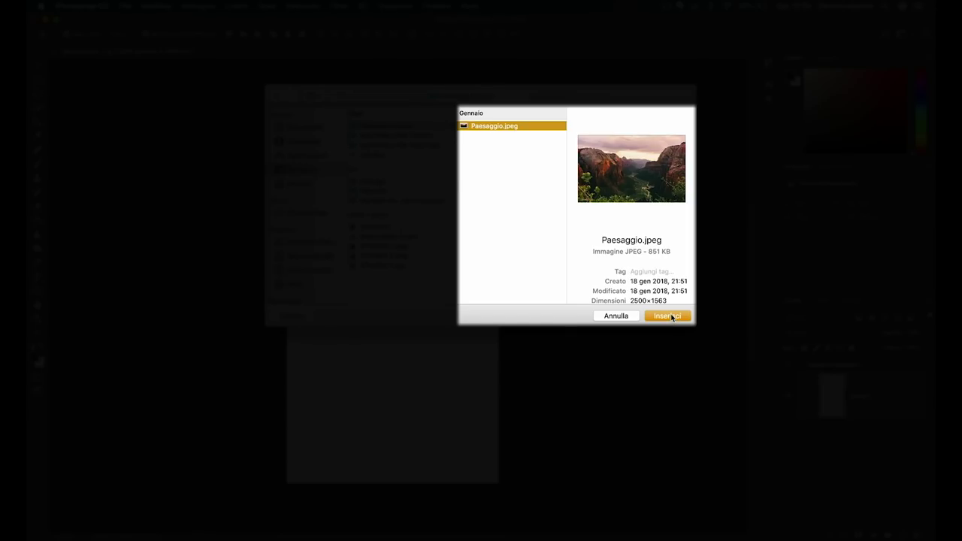
{"action": "left_click", "coordinate": [671, 316]}
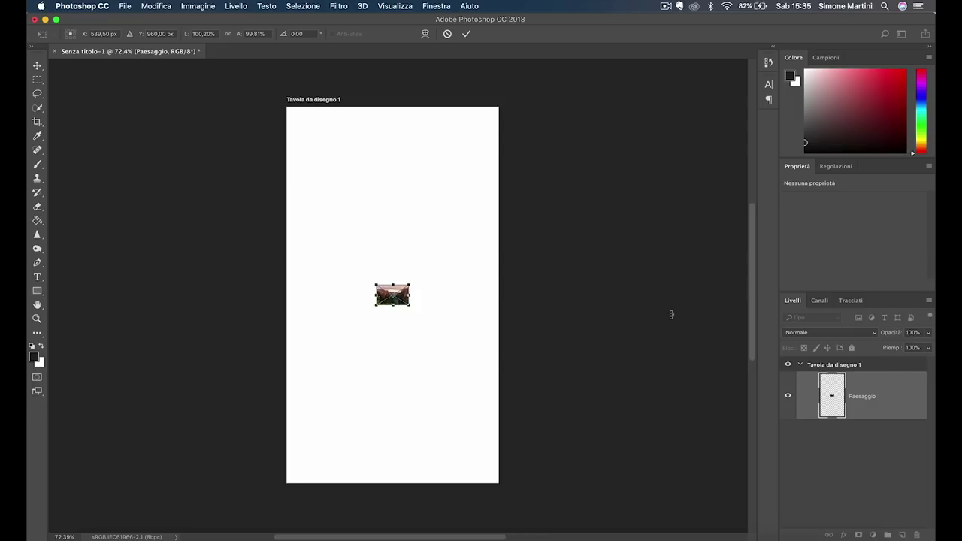
Scale and position the photo so the cliff and winding river fill the frame.
{"action": "mouse_move", "coordinate": [409, 305]}
{"action": "left_mouse_down"}
{"action": "mouse_move", "coordinate": [530, 390]}
{"action": "mouse_move", "coordinate": [778, 474]}
{"action": "left_mouse_up"}
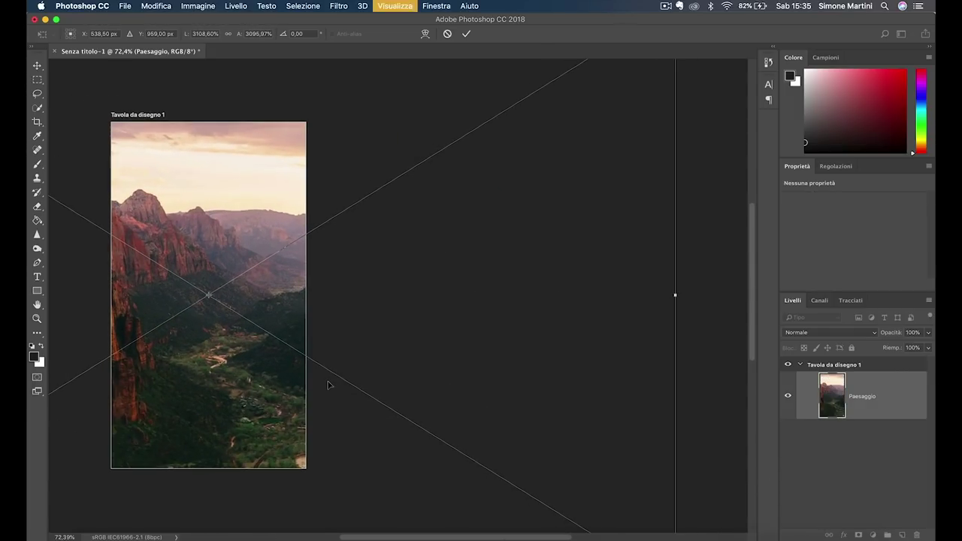
{"action": "key", "text": "super+minus"}
{"action": "key", "text": "super+minus"}
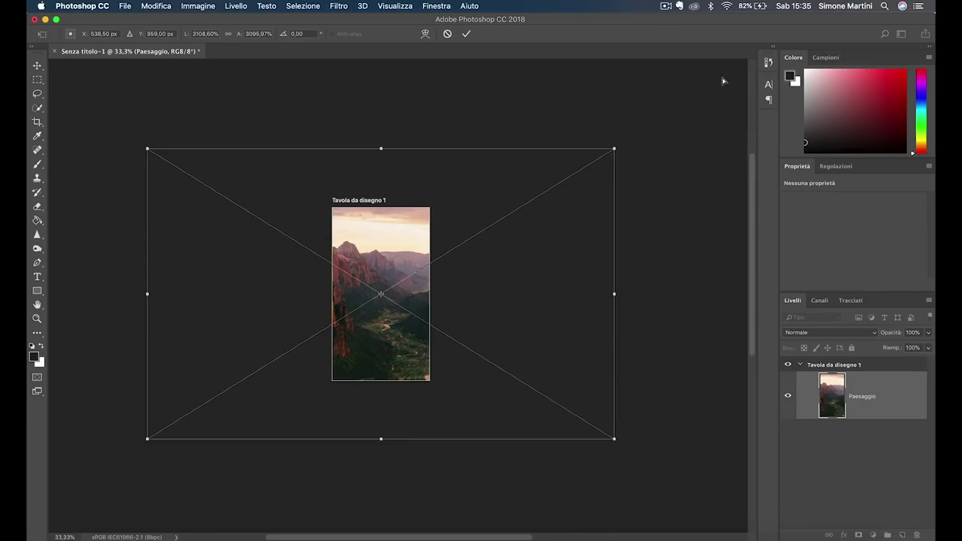
{"action": "left_click_drag", "start_coordinate": [614, 149], "coordinate": [625, 140]}
{"action": "left_click_drag", "start_coordinate": [541, 241], "coordinate": [476, 241]}
{"action": "mouse_move", "coordinate": [533, 148]}
{"action": "left_mouse_down"}
{"action": "mouse_move", "coordinate": [547, 137]}
{"action": "mouse_move", "coordinate": [501, 157]}
{"action": "left_mouse_up"}
{"action": "left_click_drag", "start_coordinate": [509, 225], "coordinate": [495, 212]}
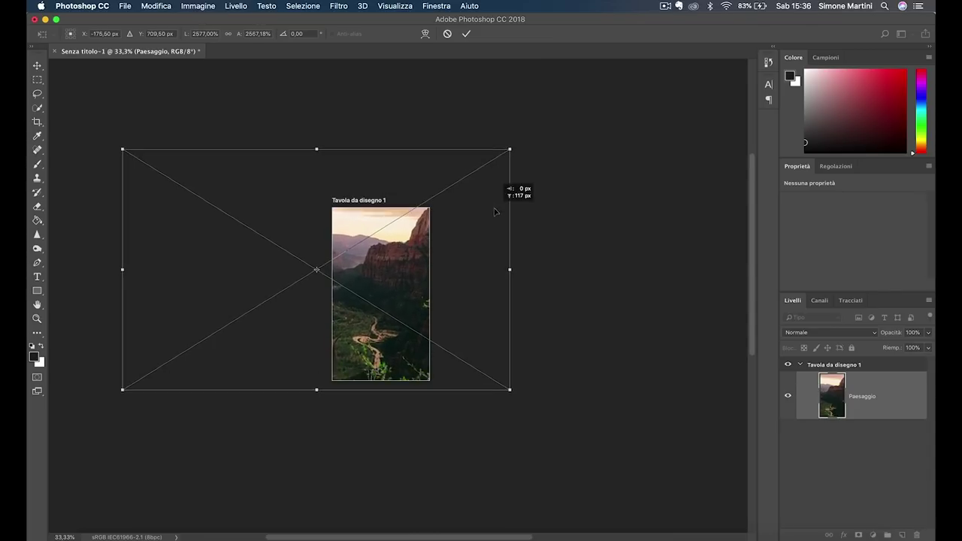
{"action": "left_click_drag", "start_coordinate": [495, 212], "coordinate": [487, 216]}
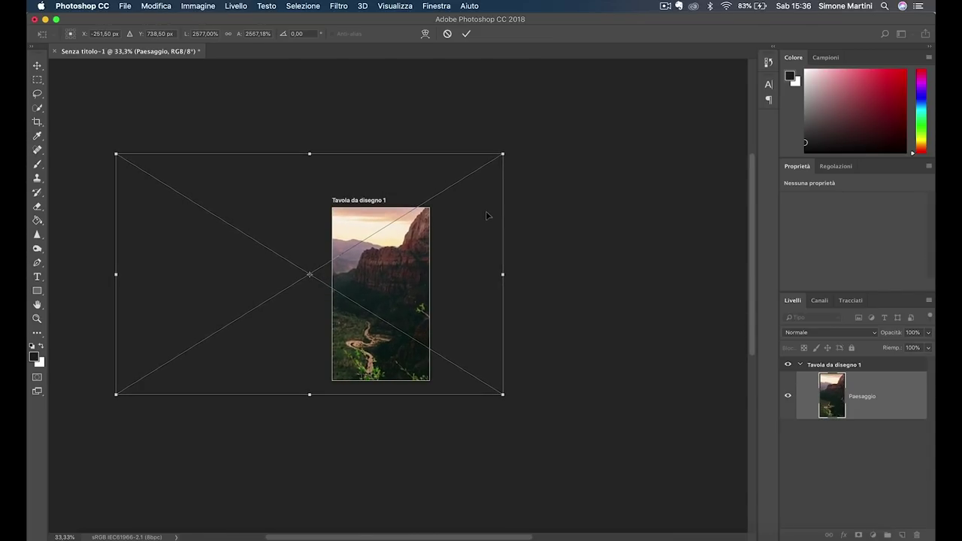
{"action": "key", "text": "Return"}
{"action": "key", "text": "super+plus"}
{"action": "key", "text": "super"}
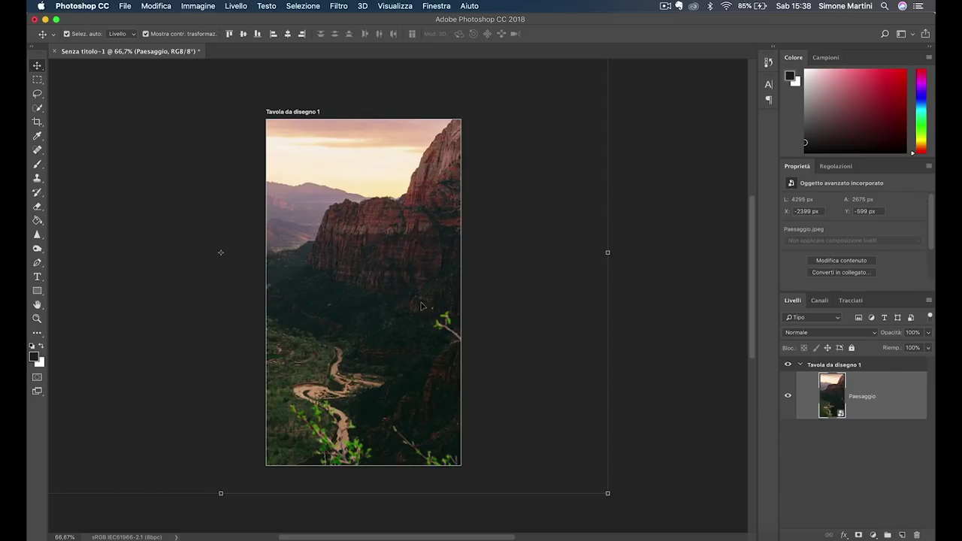
Add NUOVO VIDEO text on the photo and enlarge it.
{"action": "left_click", "coordinate": [36, 276]}
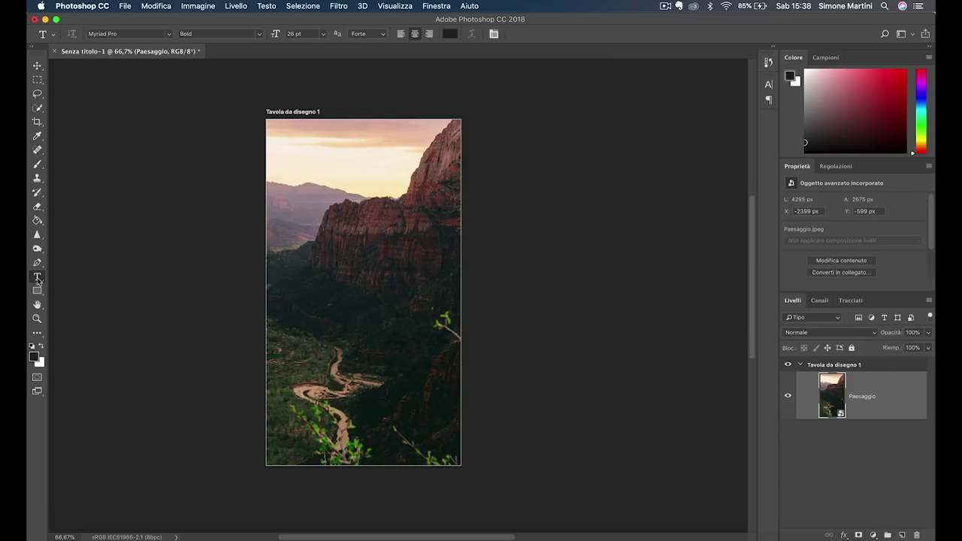
{"action": "left_click", "coordinate": [304, 242]}
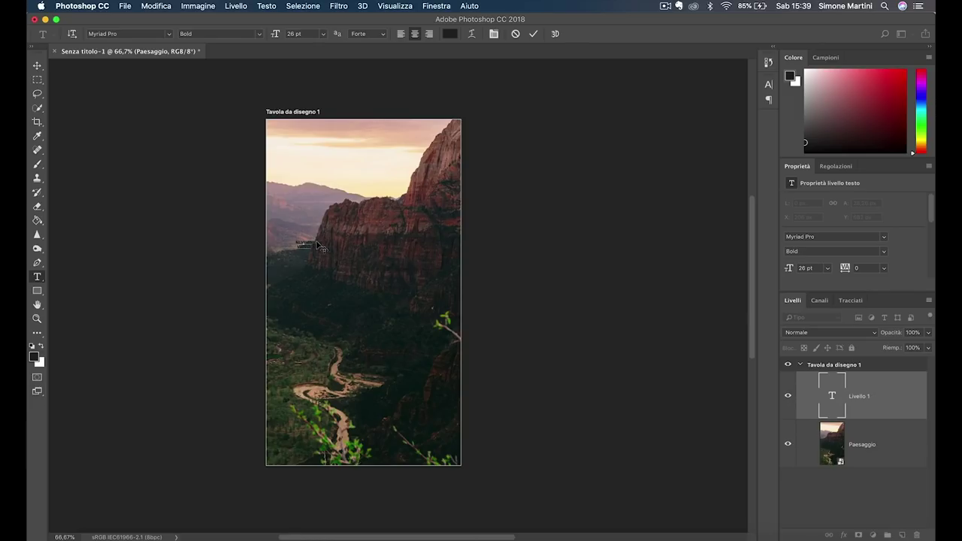
{"action": "left_click", "coordinate": [37, 66]}
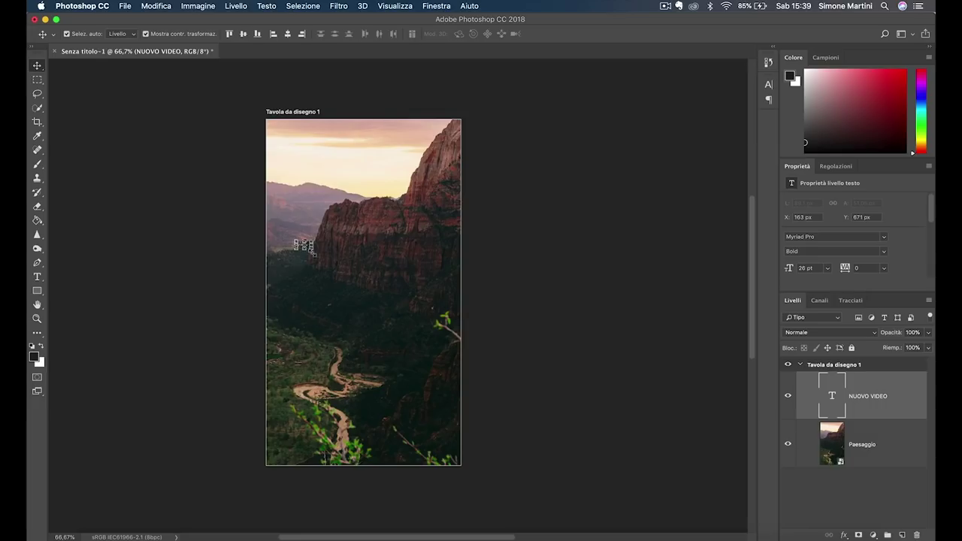
{"action": "mouse_move", "coordinate": [313, 253]}
{"action": "left_mouse_down"}
{"action": "mouse_move", "coordinate": [381, 274]}
{"action": "mouse_move", "coordinate": [378, 259]}
{"action": "left_mouse_up"}
{"action": "key", "text": "Return"}
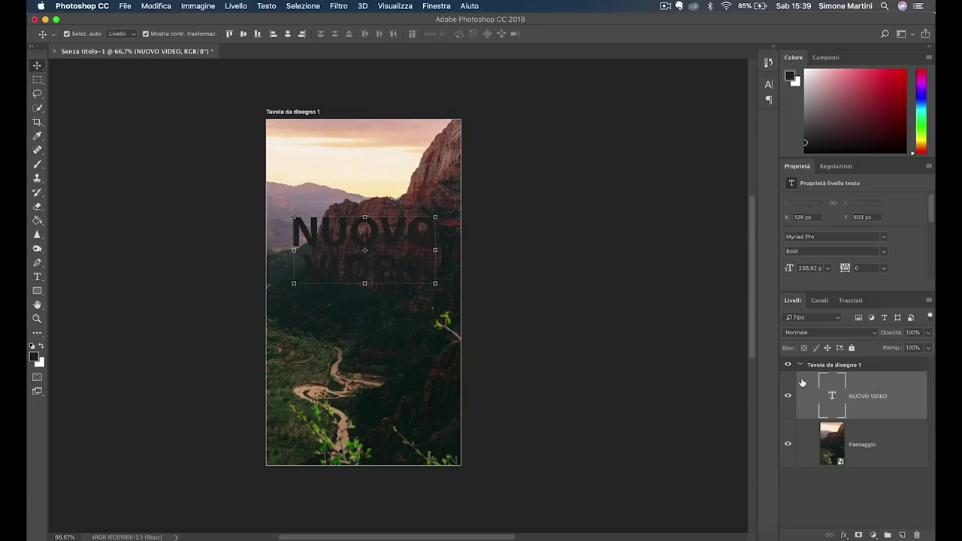
Change the NUOVO VIDEO text colour to white.
{"action": "double_click", "coordinate": [833, 405]}
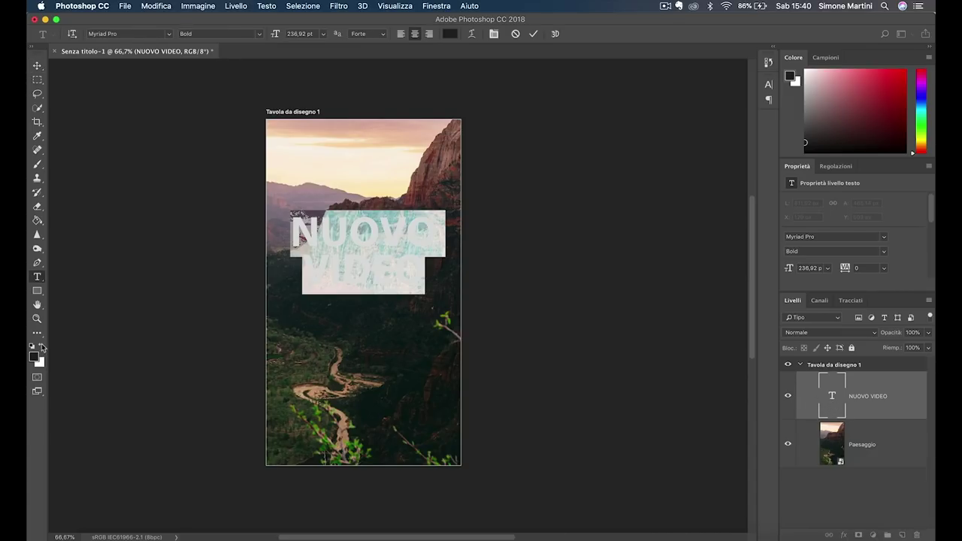
{"action": "left_click", "coordinate": [42, 347]}
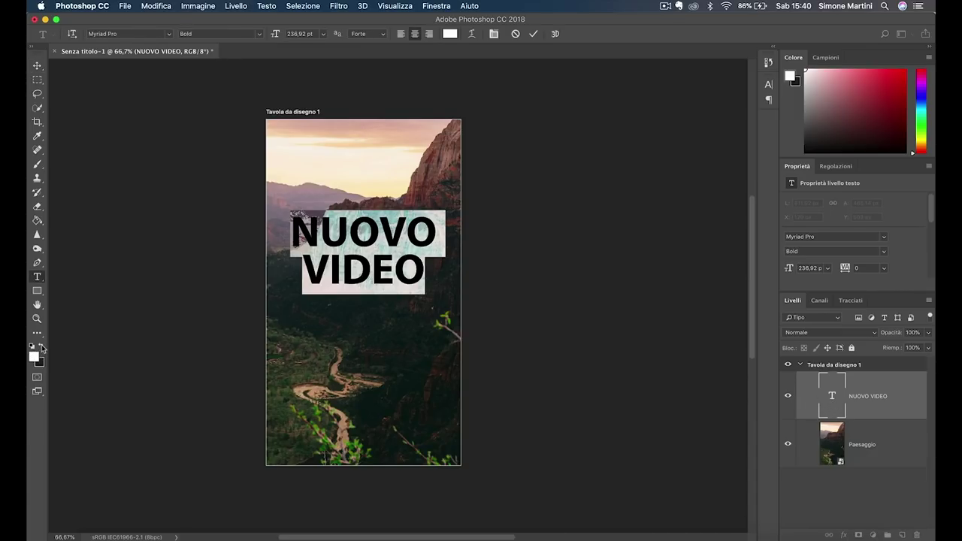
{"action": "left_click", "coordinate": [37, 67]}
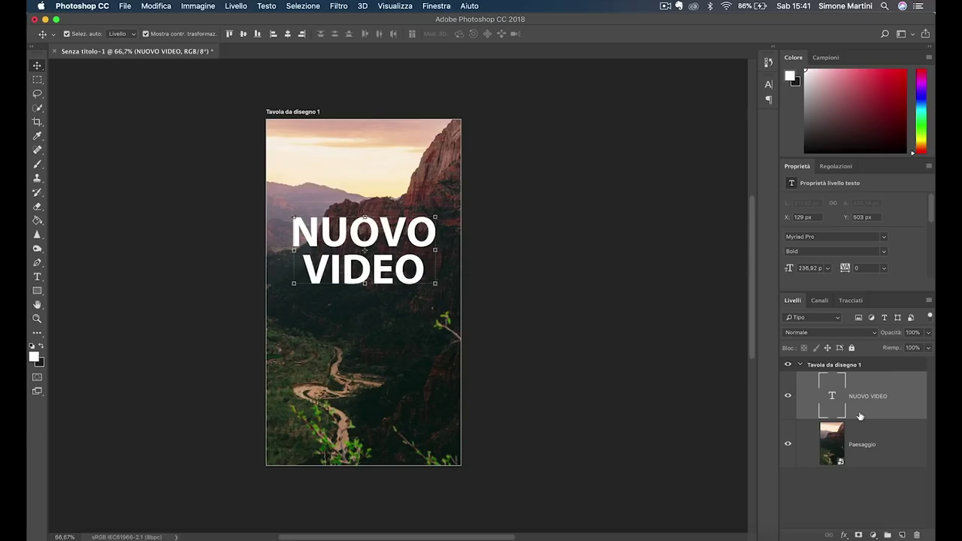
Centre the NUOVO VIDEO text horizontally and vertically on the artboard.
{"action": "key", "text": "ctrl+a"}
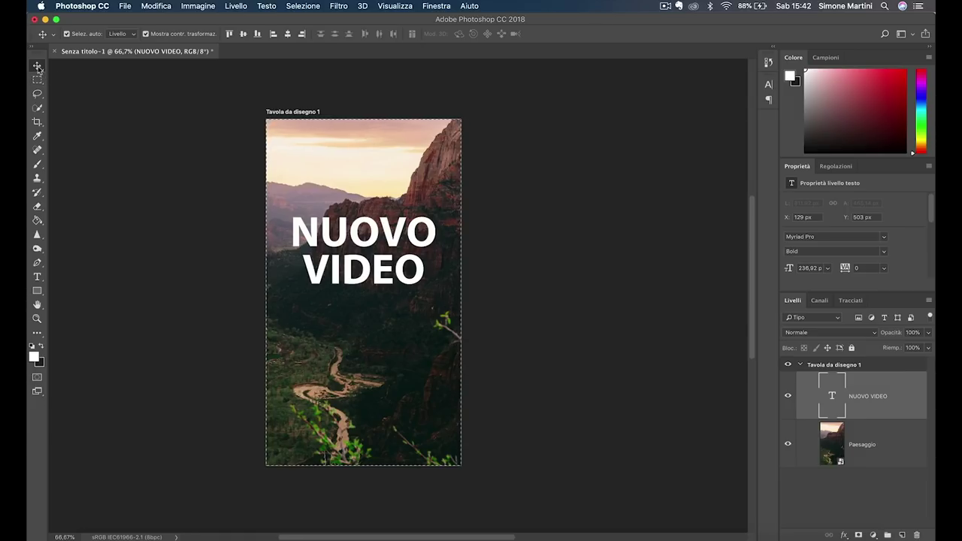
{"action": "left_click", "coordinate": [245, 33]}
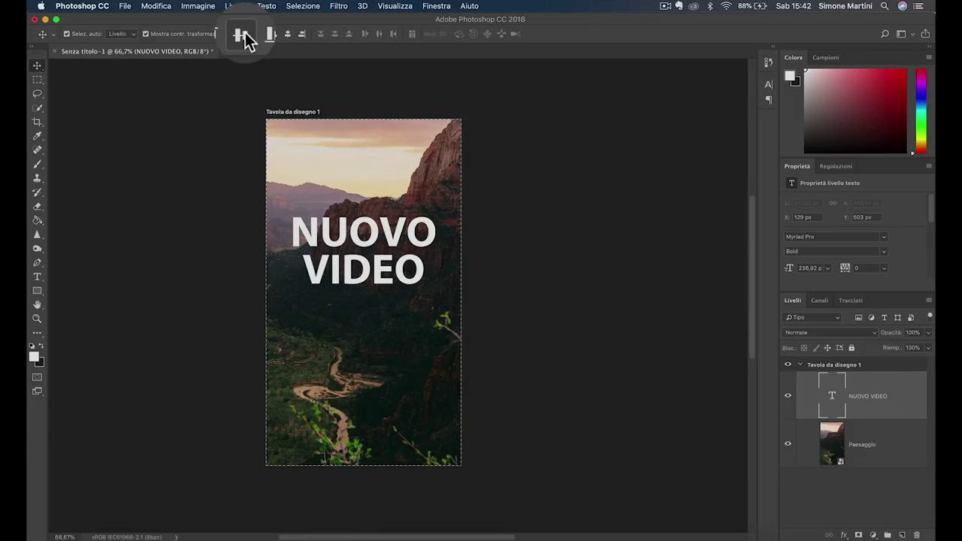
{"action": "left_click", "coordinate": [288, 37]}
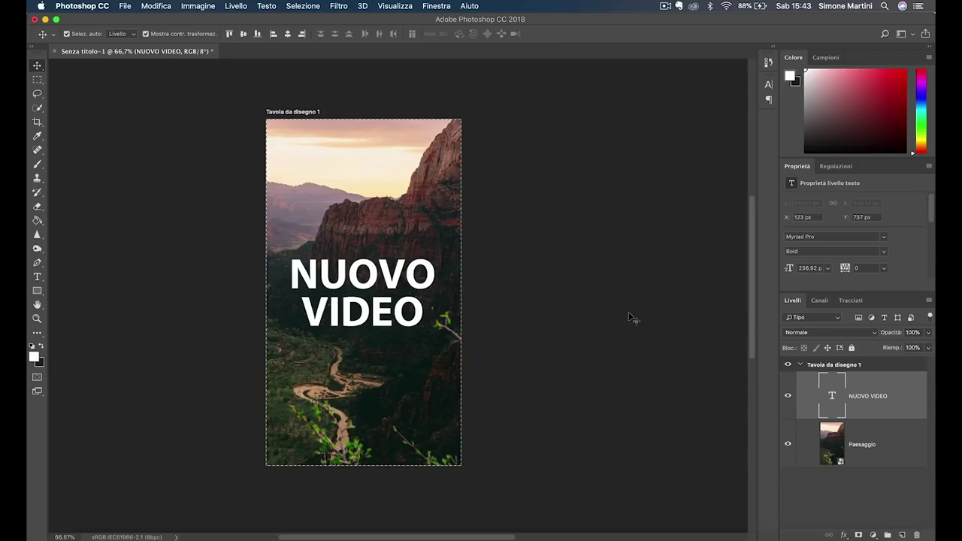
{"action": "key", "text": "super+d"}
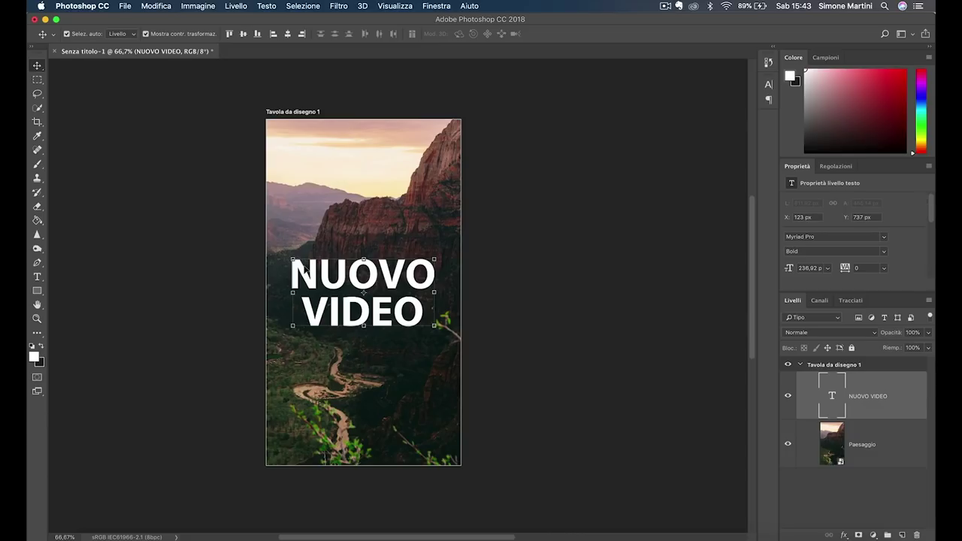
Colour the word NUOVO dark grey #212121.
{"action": "double_click", "coordinate": [307, 271]}
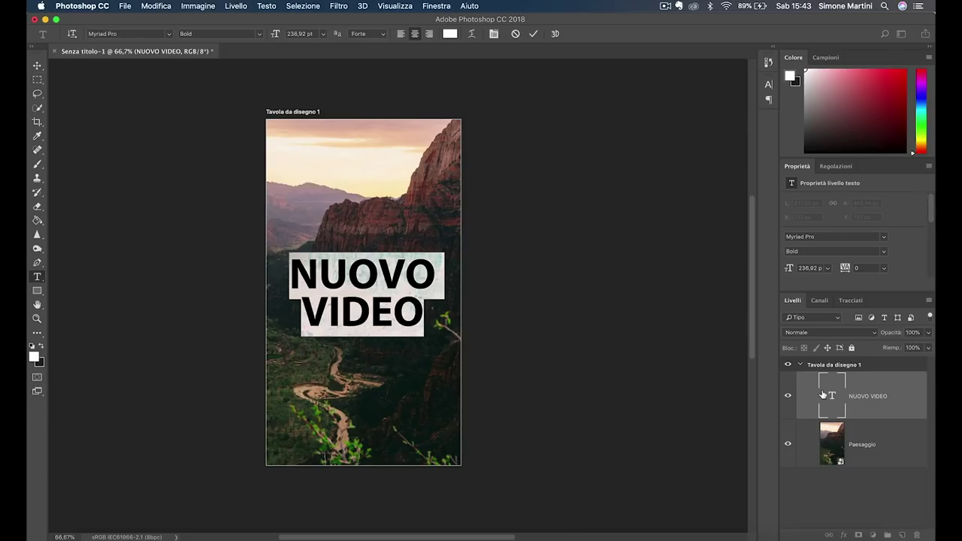
{"action": "key", "text": "Left"}
{"action": "left_click", "coordinate": [448, 269], "text": "shift"}
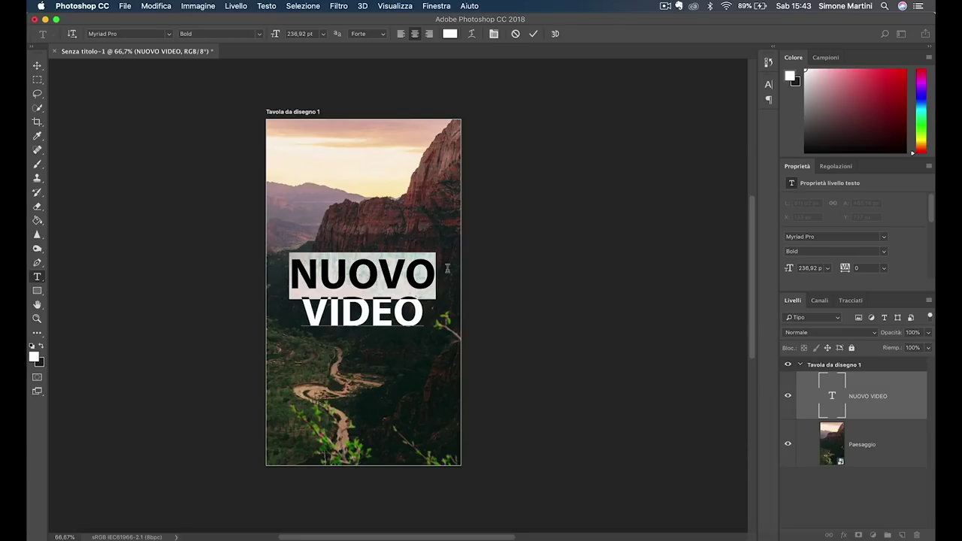
{"action": "left_click", "coordinate": [42, 348]}
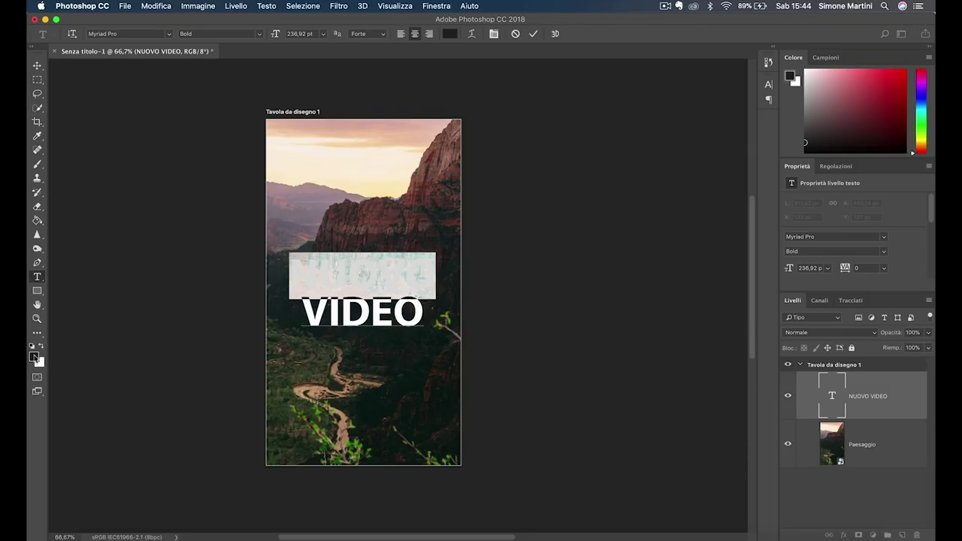
{"action": "left_click", "coordinate": [34, 359]}
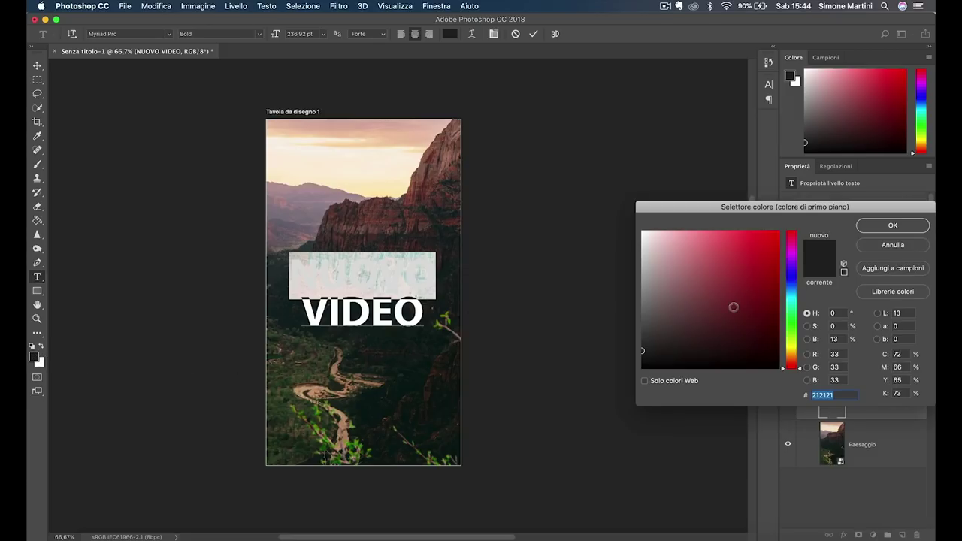
{"action": "key", "text": "Return"}
{"action": "left_click", "coordinate": [37, 66]}
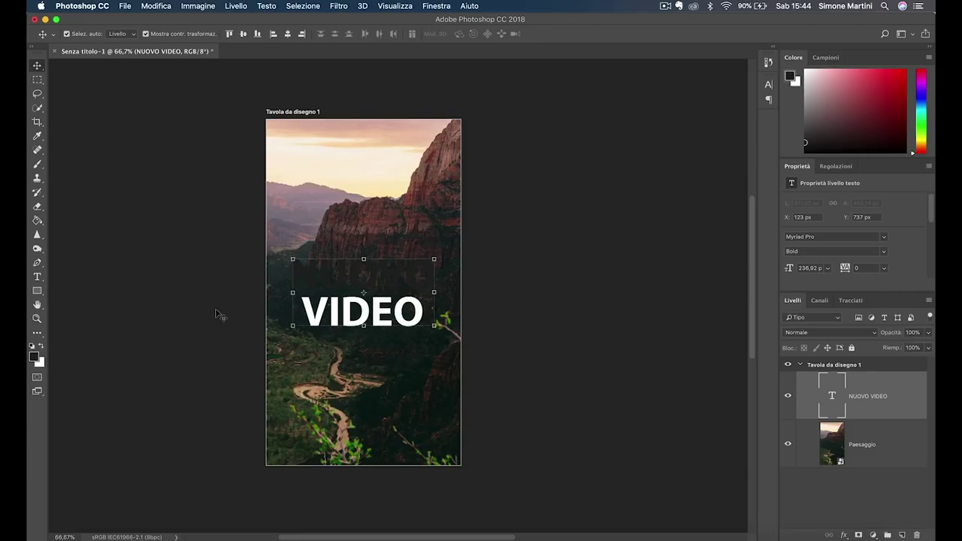
Draw a white-filled rectangle over the title and move its layer below NUOVO VIDEO.
{"action": "left_click", "coordinate": [37, 291]}
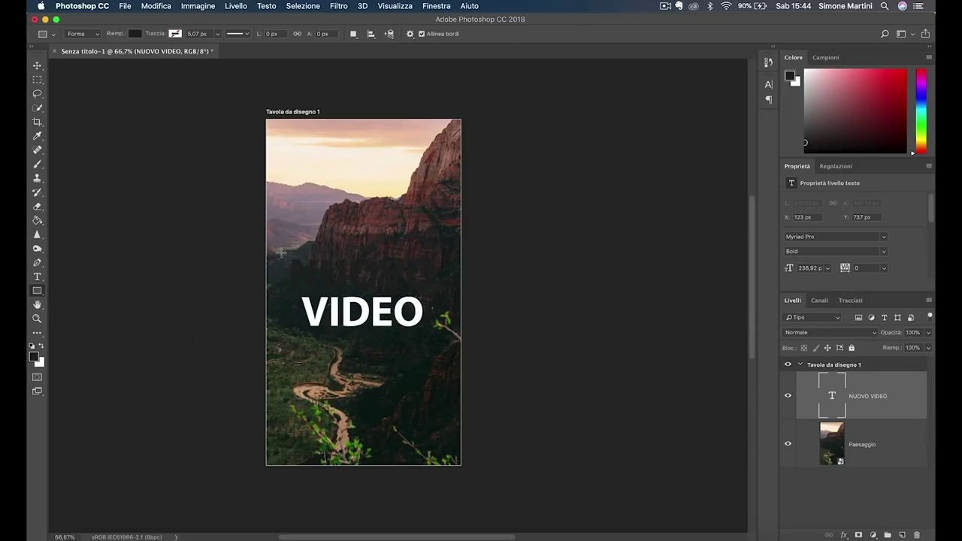
{"action": "left_click_drag", "start_coordinate": [282, 253], "coordinate": [448, 290]}
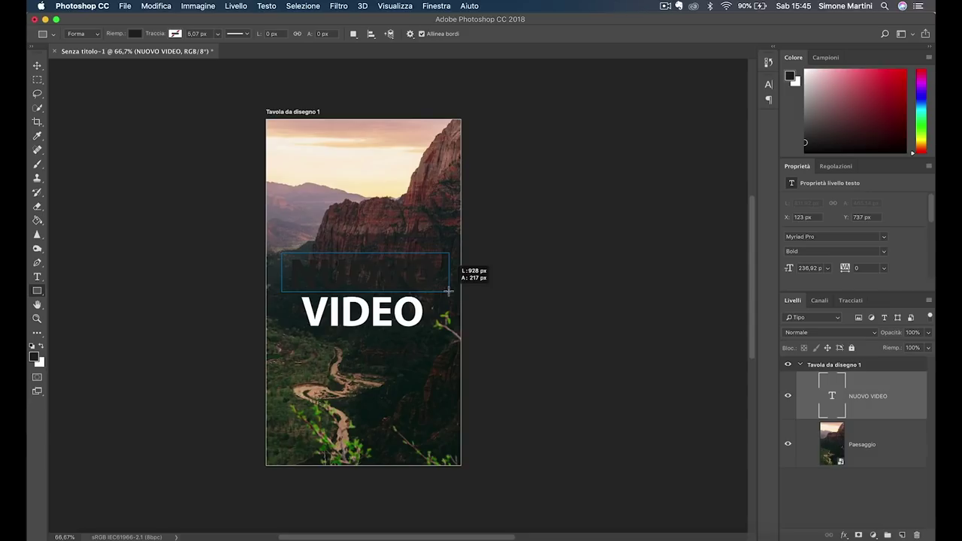
{"action": "mouse_move", "coordinate": [449, 290]}
{"action": "left_mouse_down"}
{"action": "mouse_move", "coordinate": [440, 294]}
{"action": "mouse_move", "coordinate": [438, 271]}
{"action": "mouse_move", "coordinate": [443, 293]}
{"action": "left_mouse_up"}
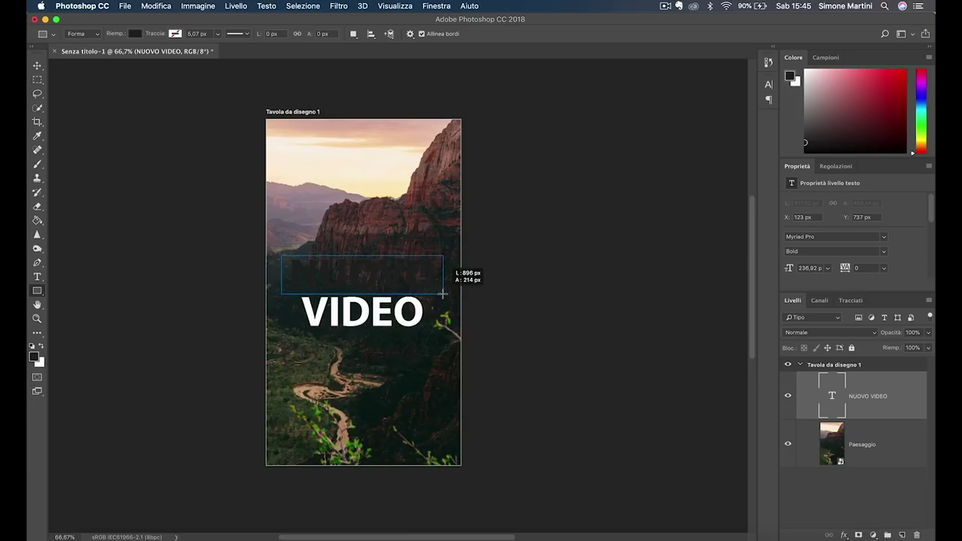
{"action": "left_click_drag", "start_coordinate": [443, 294], "coordinate": [443, 294]}
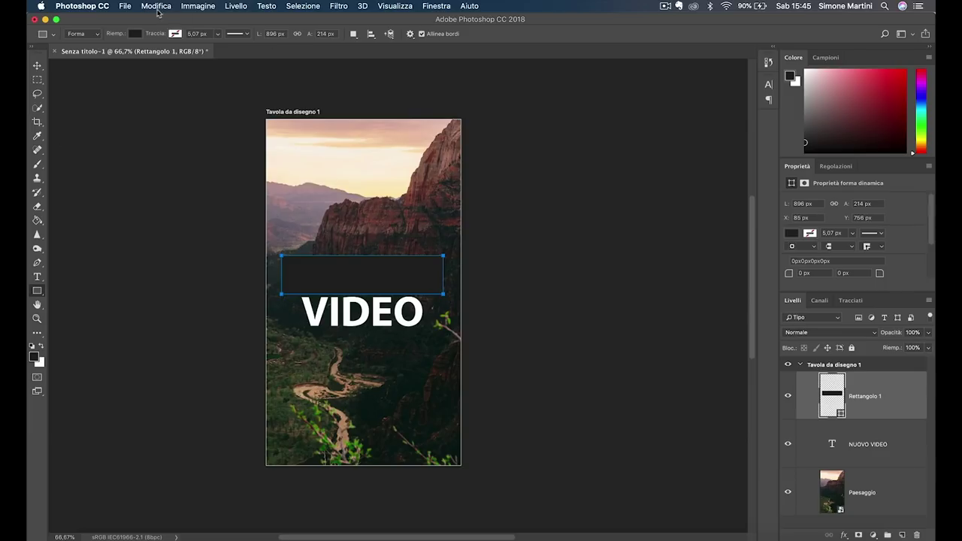
{"action": "left_click", "coordinate": [135, 34]}
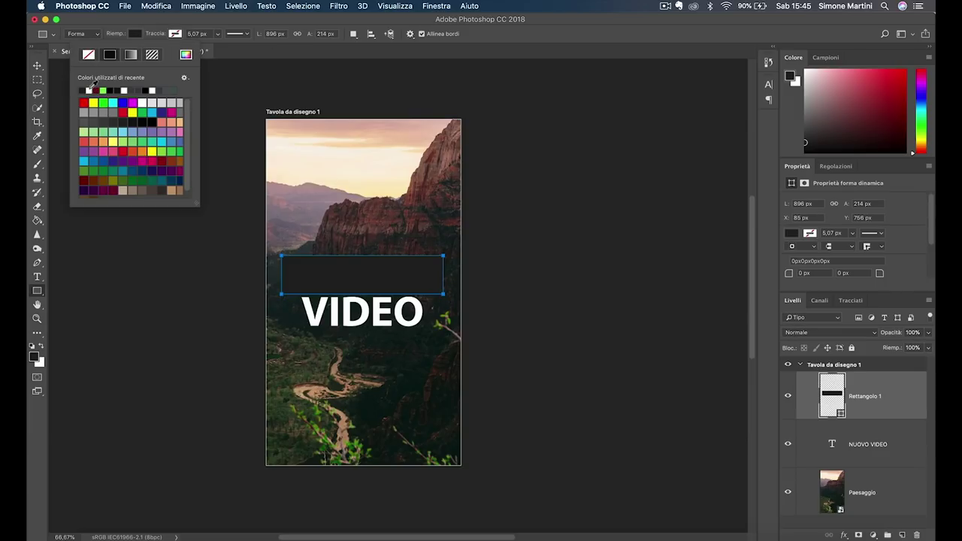
{"action": "left_click", "coordinate": [89, 90]}
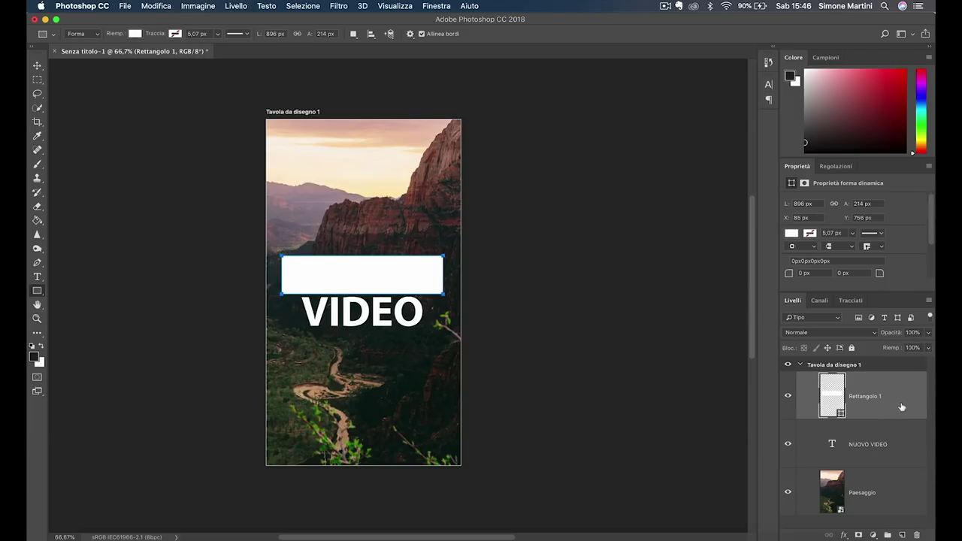
{"action": "left_click_drag", "start_coordinate": [902, 403], "coordinate": [898, 467]}
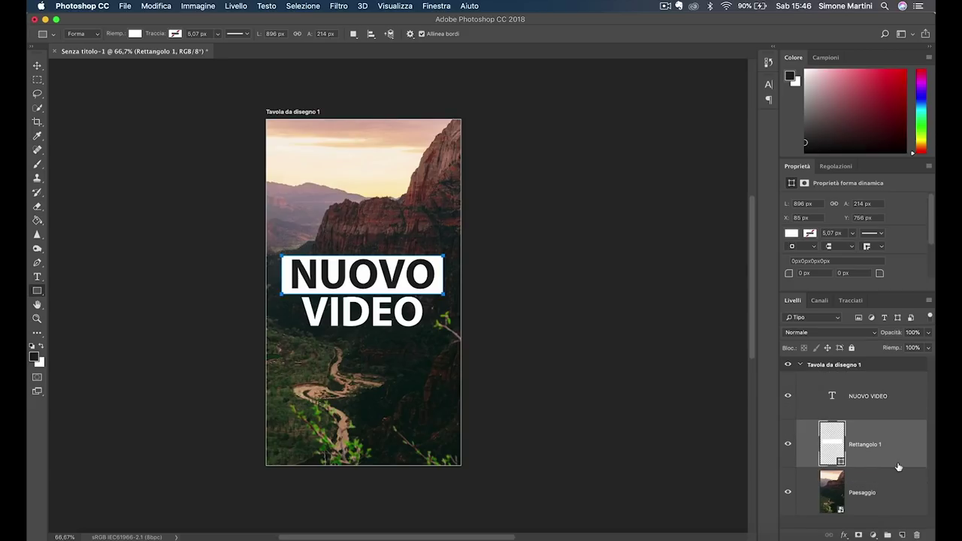
Resize the white band to 204 px tall and position it behind NUOVO.
{"action": "key", "text": "ctrl+plus"}
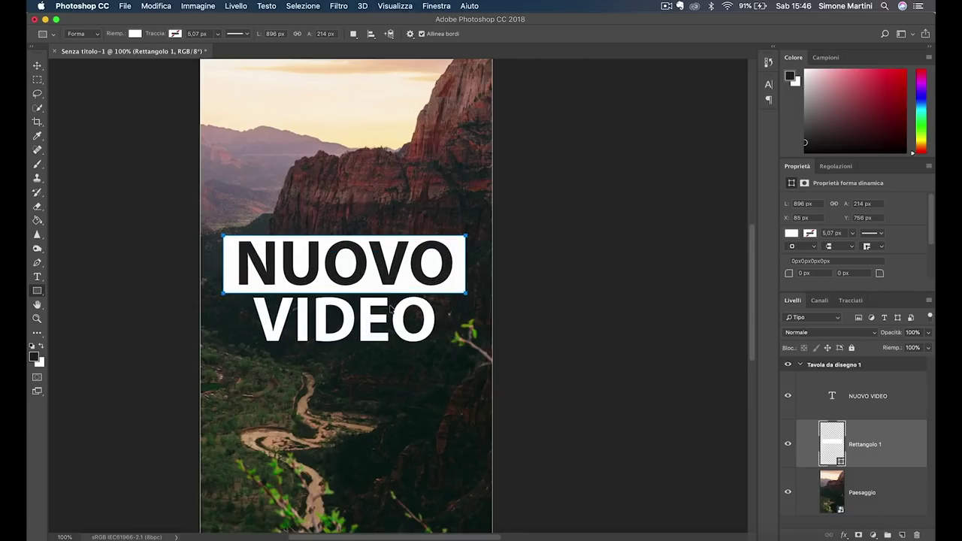
{"action": "key", "text": "ctrl+plus"}
{"action": "key", "text": "ctrl+t"}
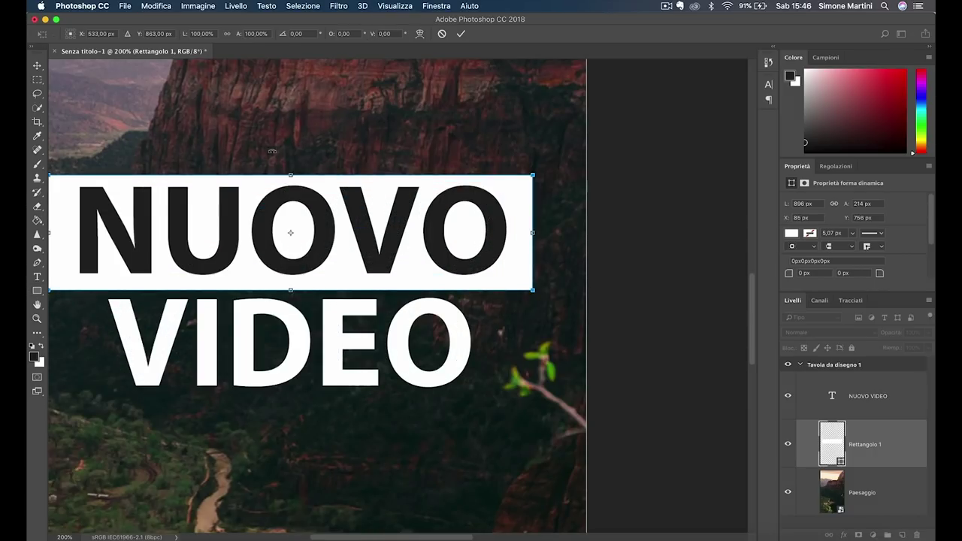
{"action": "left_click_drag", "start_coordinate": [291, 290], "coordinate": [291, 284]}
{"action": "key", "text": "ctrl+minus"}
{"action": "key", "text": "ctrl+minus"}
{"action": "key", "text": "ctrl+plus"}
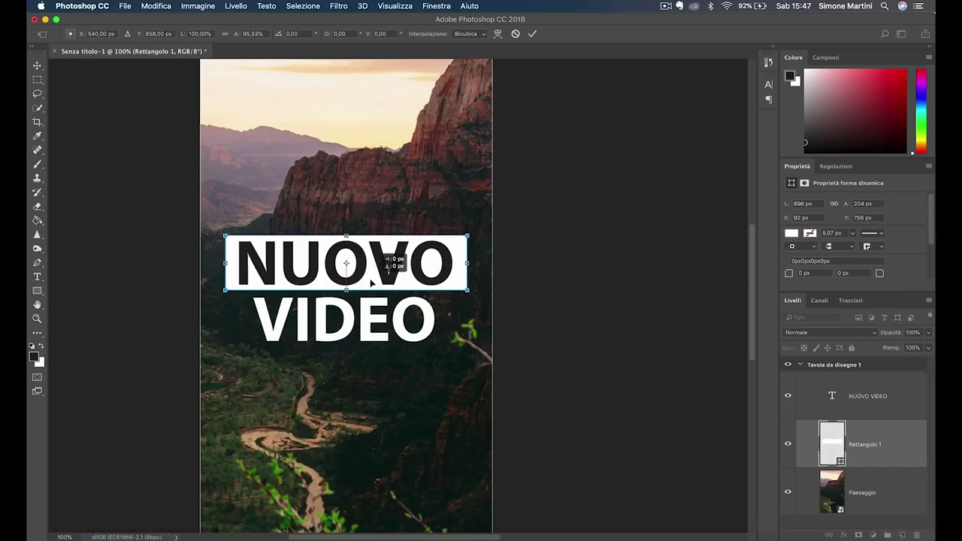
{"action": "left_click_drag", "start_coordinate": [374, 279], "coordinate": [372, 279]}
{"action": "left_click", "coordinate": [40, 74]}
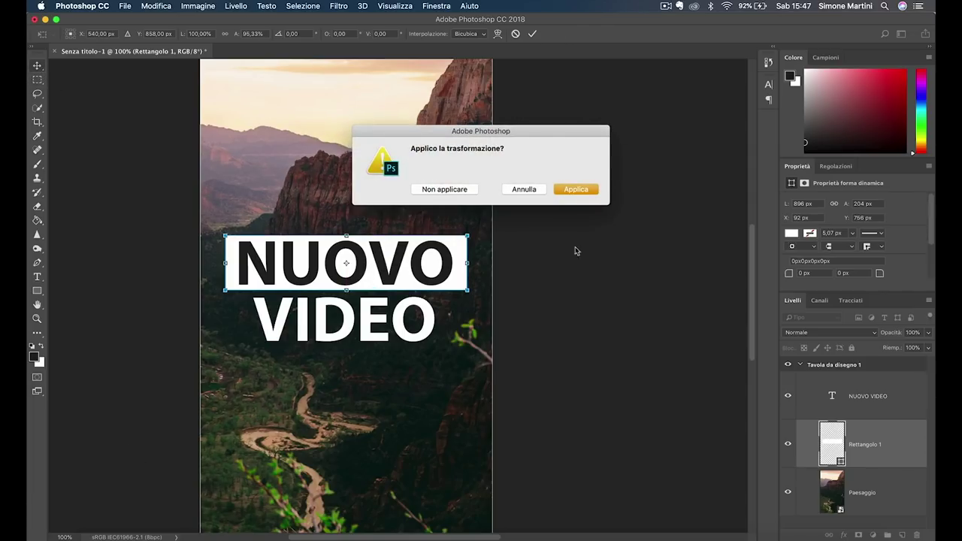
{"action": "left_click", "coordinate": [584, 192]}
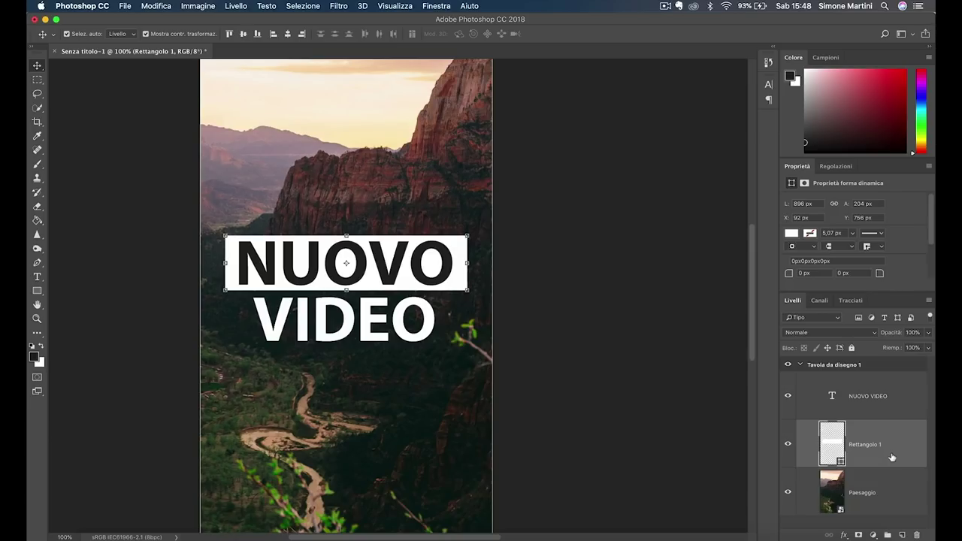
Scale the NUOVO VIDEO text and its white band down slightly together.
{"action": "key", "text": "ctrl"}
{"action": "left_click", "coordinate": [894, 412], "text": "shift"}
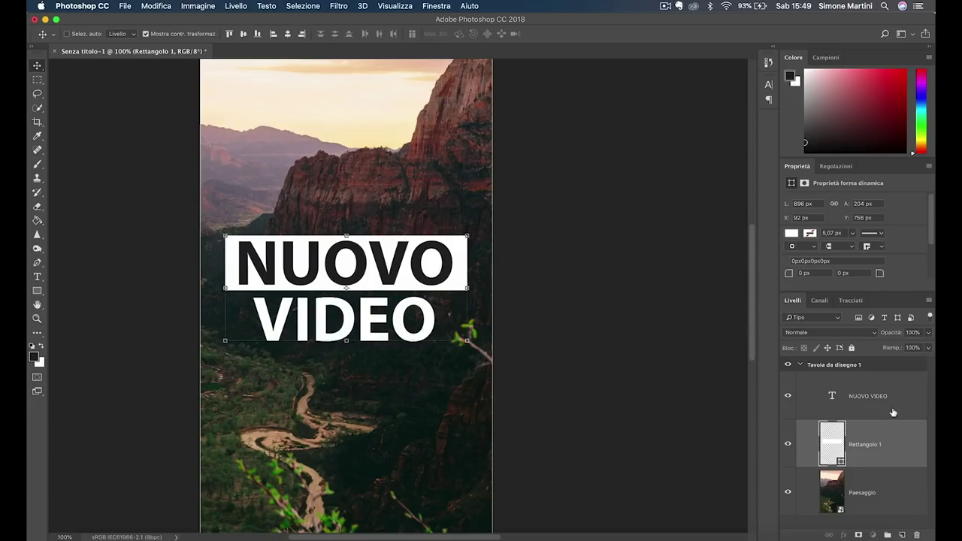
{"action": "key", "text": "ctrl+t"}
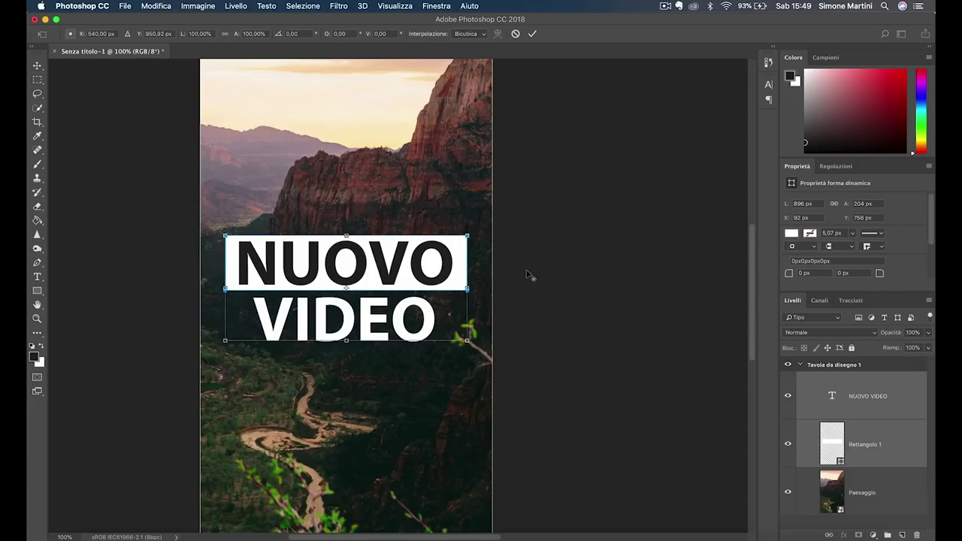
{"action": "key", "text": "ctrl+minus"}
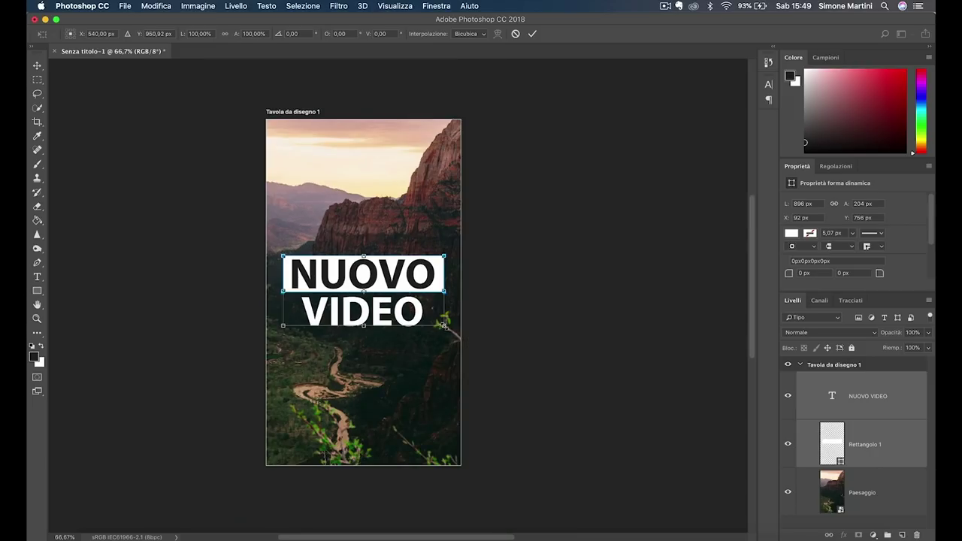
{"action": "left_click_drag", "start_coordinate": [444, 326], "coordinate": [438, 323]}
{"action": "key", "text": "Return"}
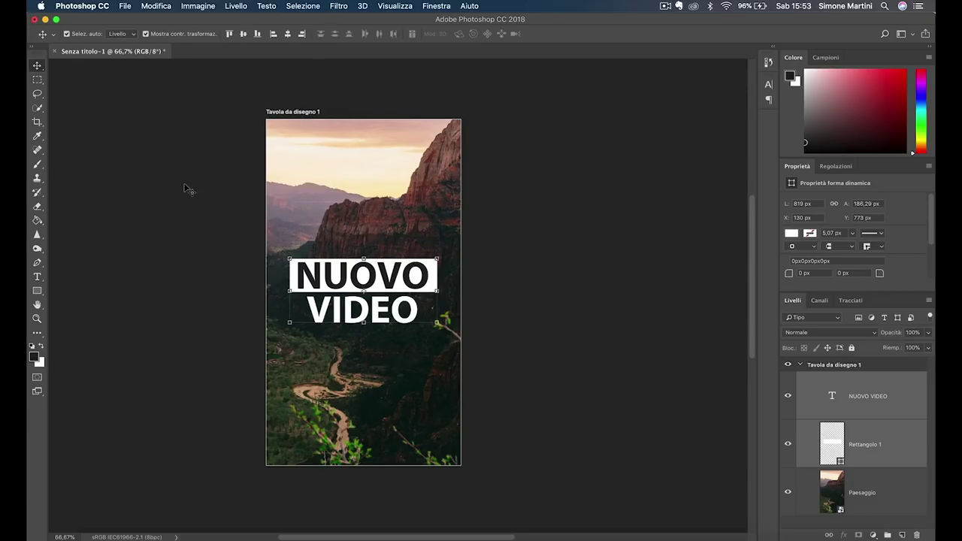
Draw a 701×701 px square near the bottom of the artboard.
{"action": "left_click", "coordinate": [39, 292]}
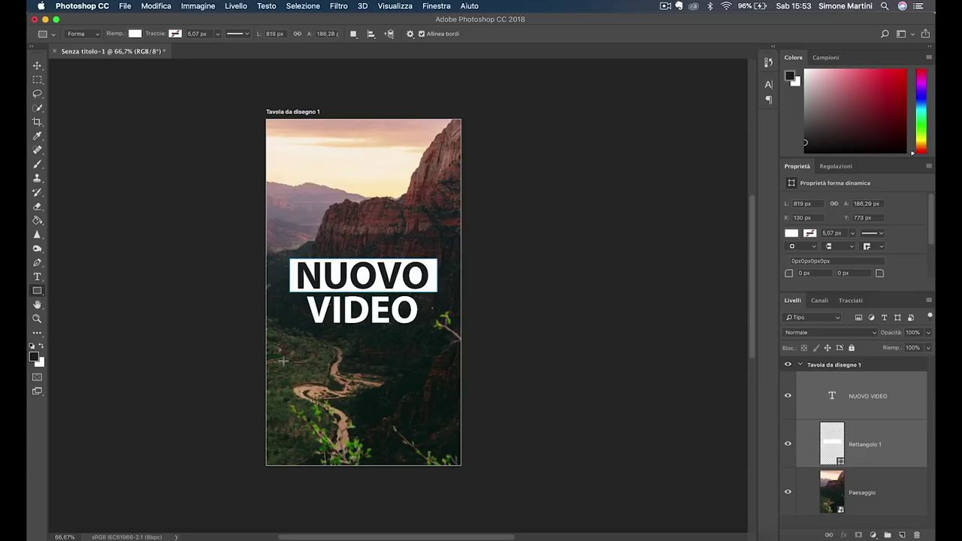
{"action": "left_click_drag", "start_coordinate": [284, 358], "coordinate": [516, 443]}
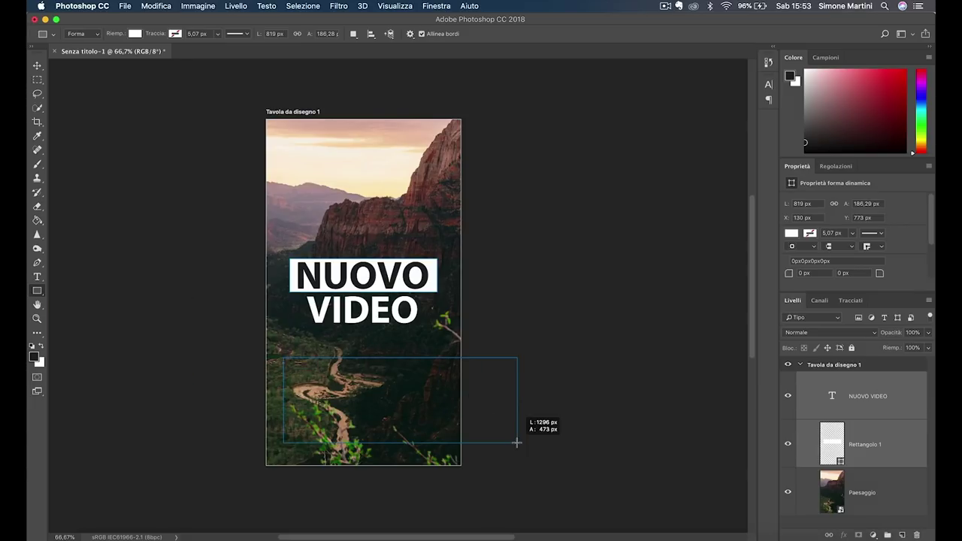
{"action": "key", "text": "shift"}
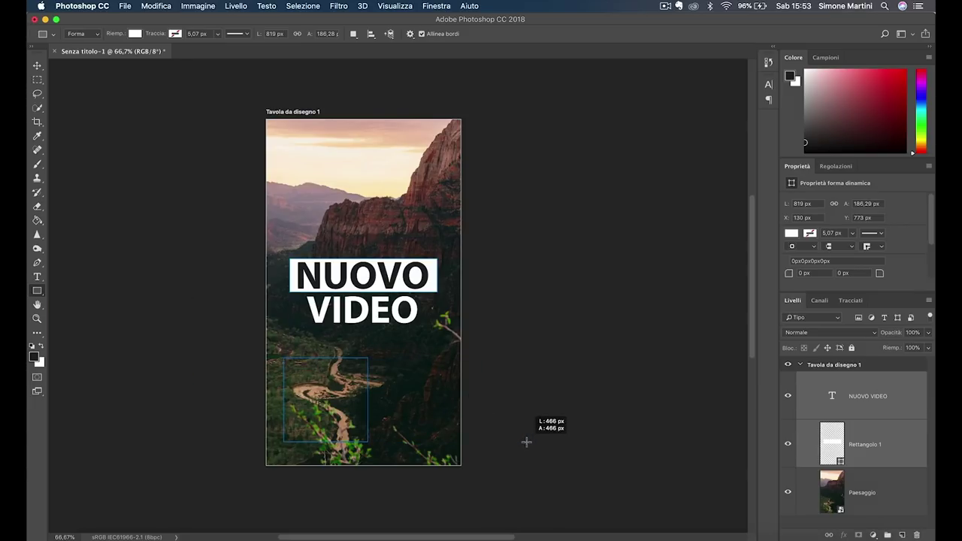
{"action": "left_click_drag", "start_coordinate": [517, 443], "coordinate": [606, 496]}
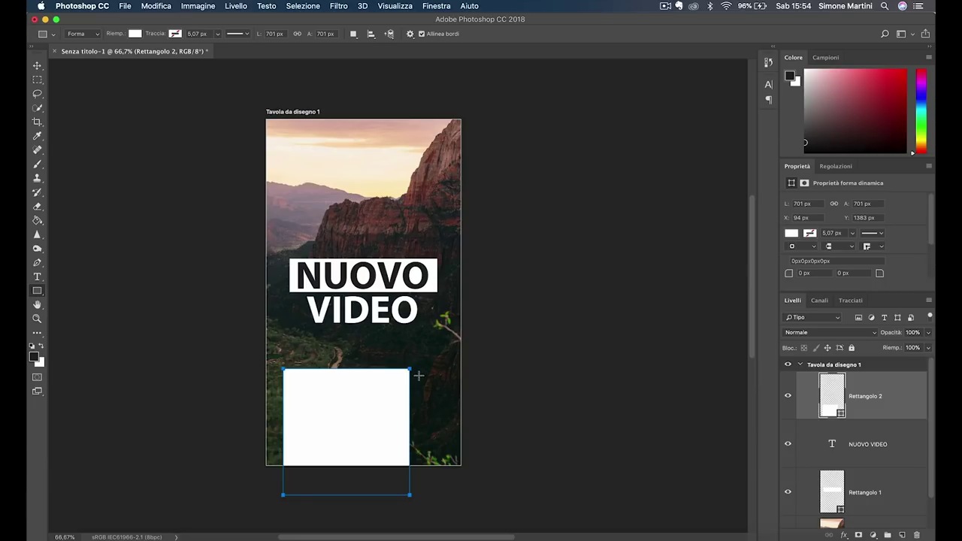
Rotate Rettangolo 2 by 45° into a diamond, converting the live shape.
{"action": "key", "text": "ctrl+t"}
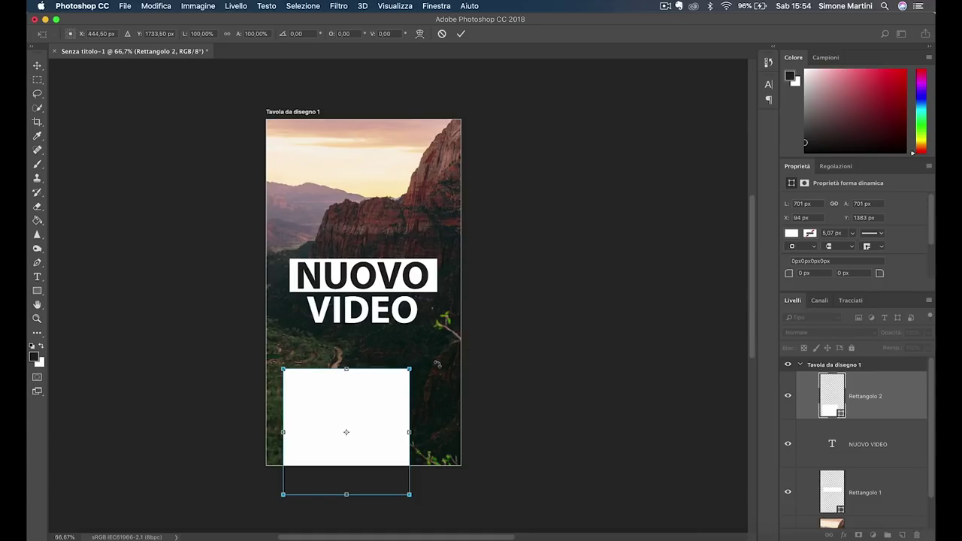
{"action": "left_click_drag", "start_coordinate": [435, 362], "coordinate": [374, 133]}
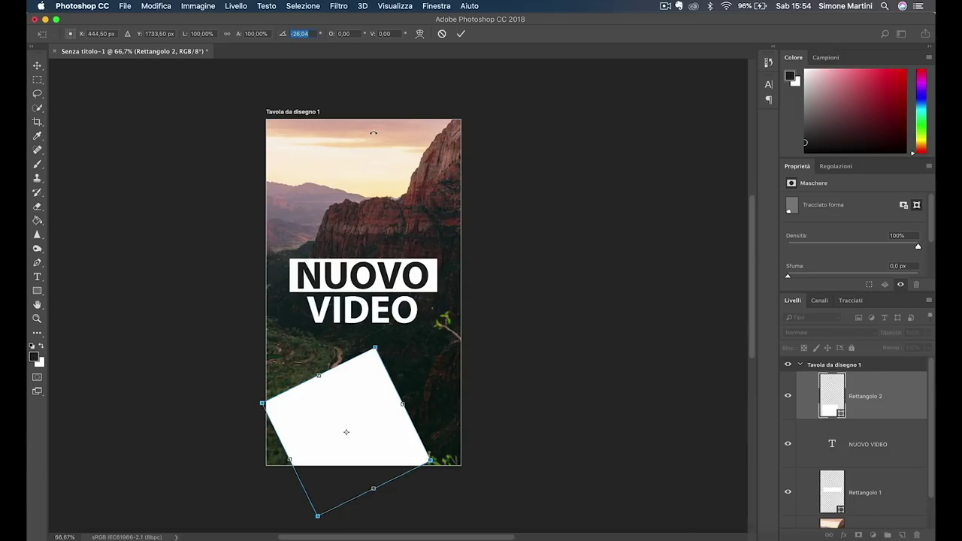
{"action": "type", "text": "45"}
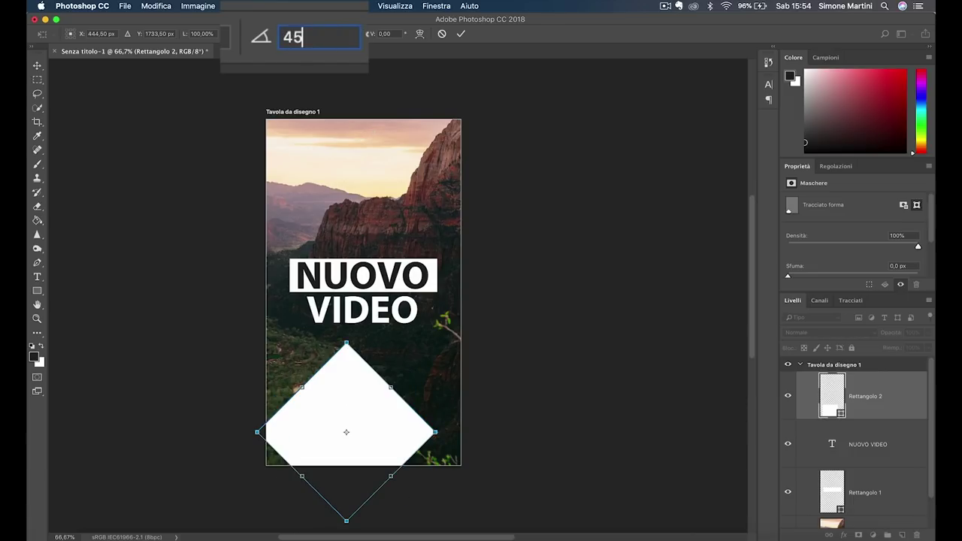
{"action": "type", "text": "v"}
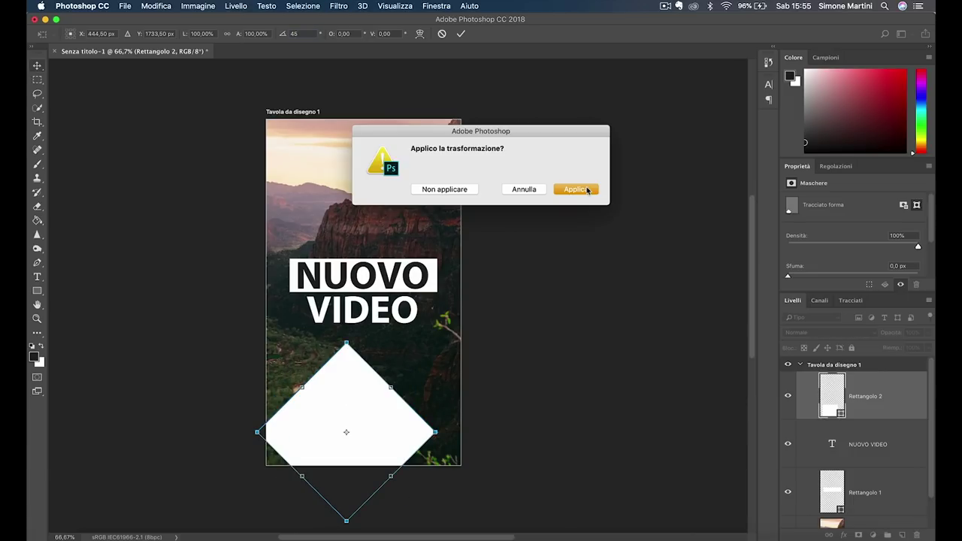
{"action": "left_click", "coordinate": [577, 191]}
{"action": "left_click", "coordinate": [571, 193]}
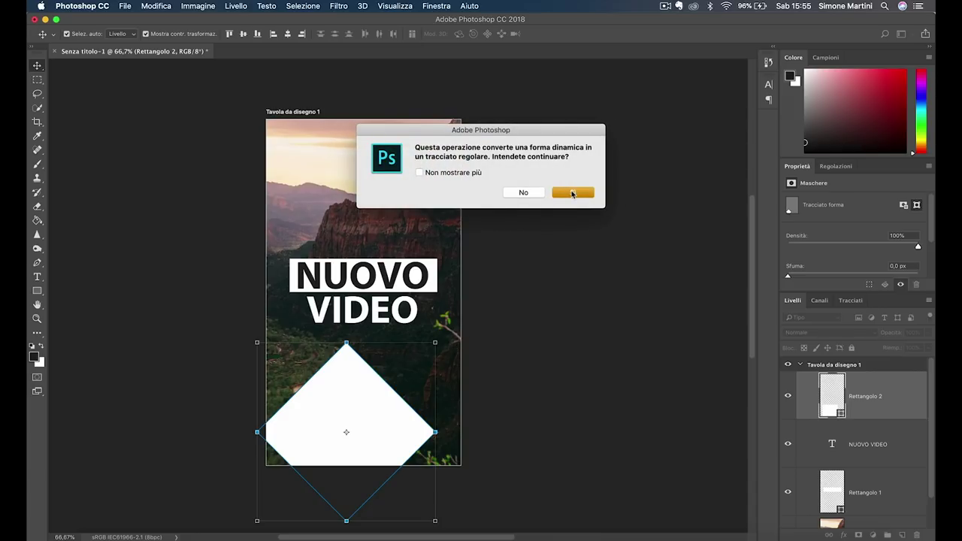
Move the diamond to the artboard's bottom edge and set its opacity to 30%.
{"action": "left_click_drag", "start_coordinate": [405, 415], "coordinate": [407, 453]}
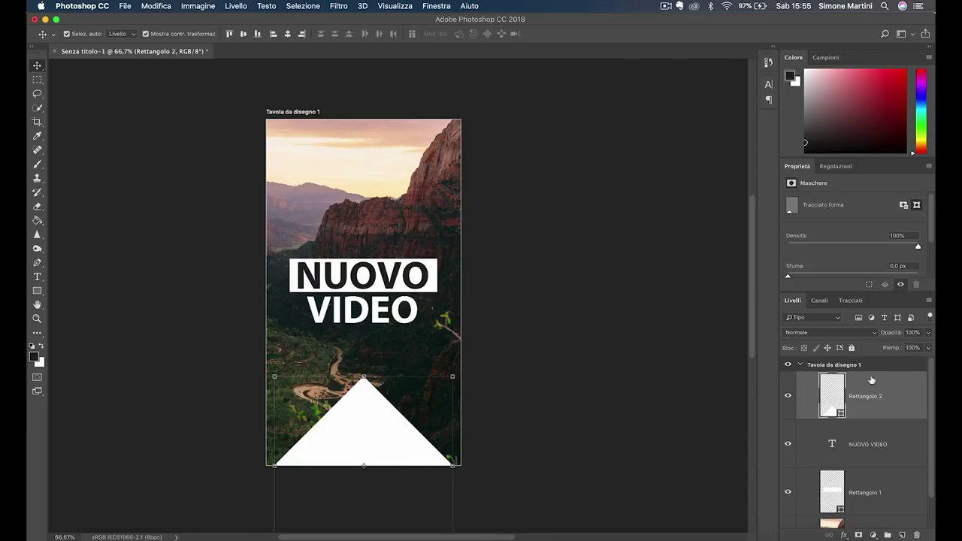
{"action": "left_click", "coordinate": [929, 332]}
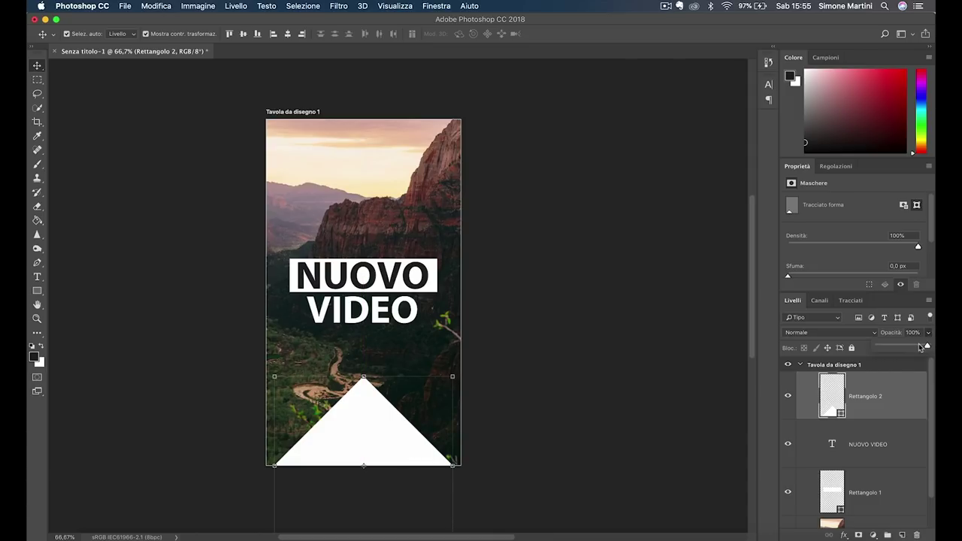
{"action": "left_click_drag", "start_coordinate": [932, 347], "coordinate": [894, 348]}
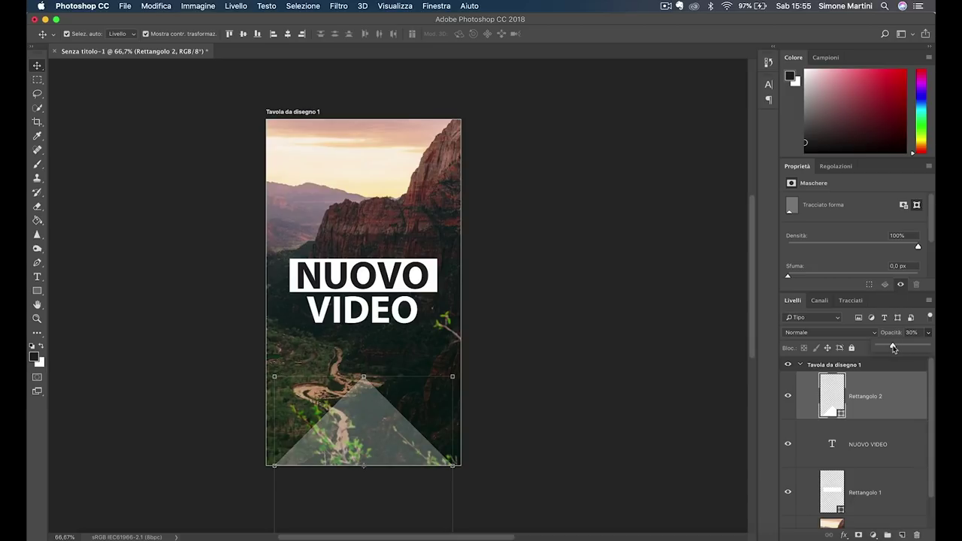
{"action": "left_click", "coordinate": [889, 407]}
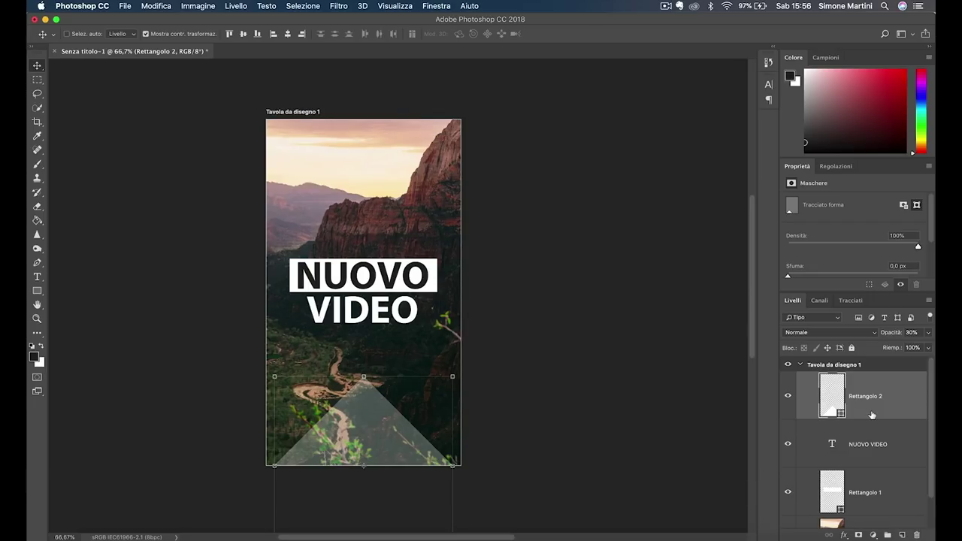
Duplicate the translucent triangle twice, offsetting each copy to form a stacked arrow.
{"action": "key", "text": "ctrl+j"}
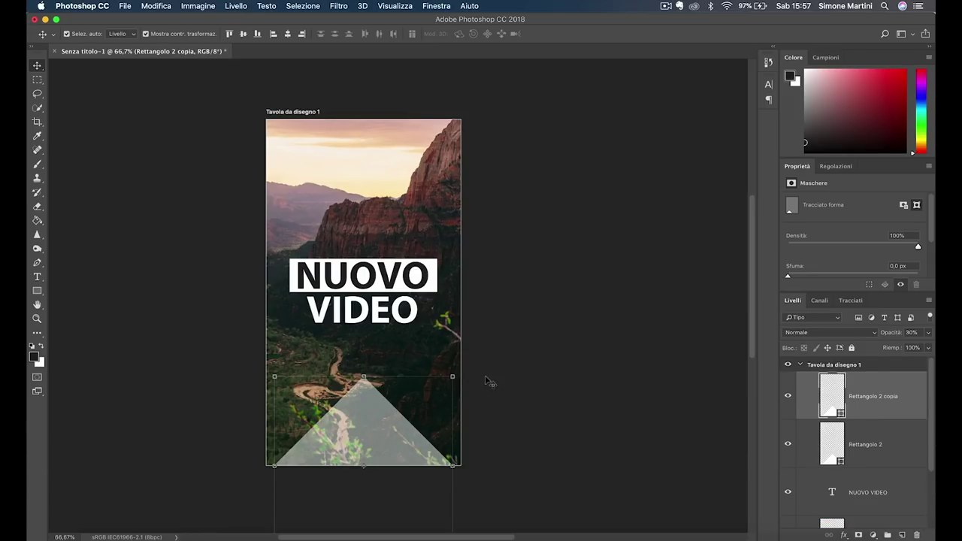
{"action": "left_click_drag", "start_coordinate": [375, 399], "coordinate": [412, 431]}
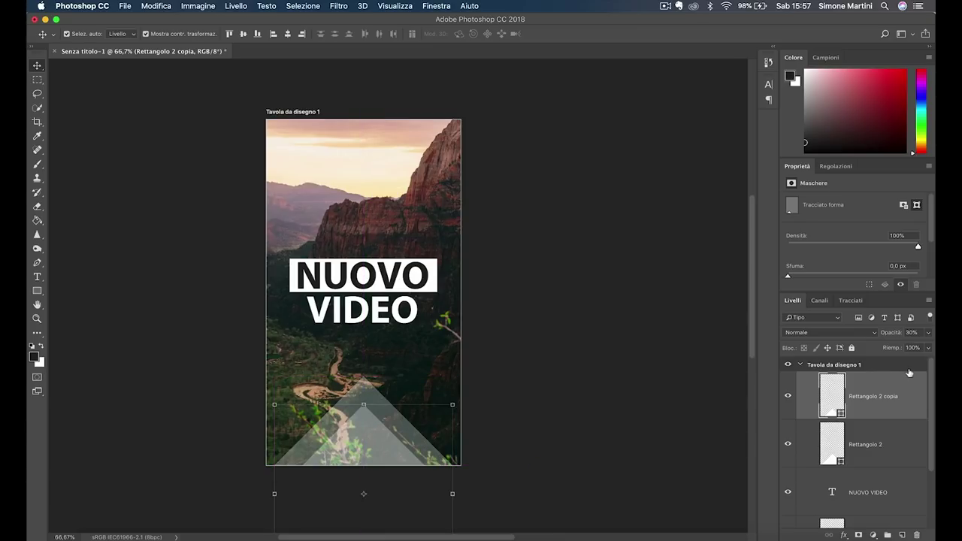
{"action": "key", "text": "ctrl+j"}
{"action": "left_click_drag", "start_coordinate": [417, 429], "coordinate": [415, 450]}
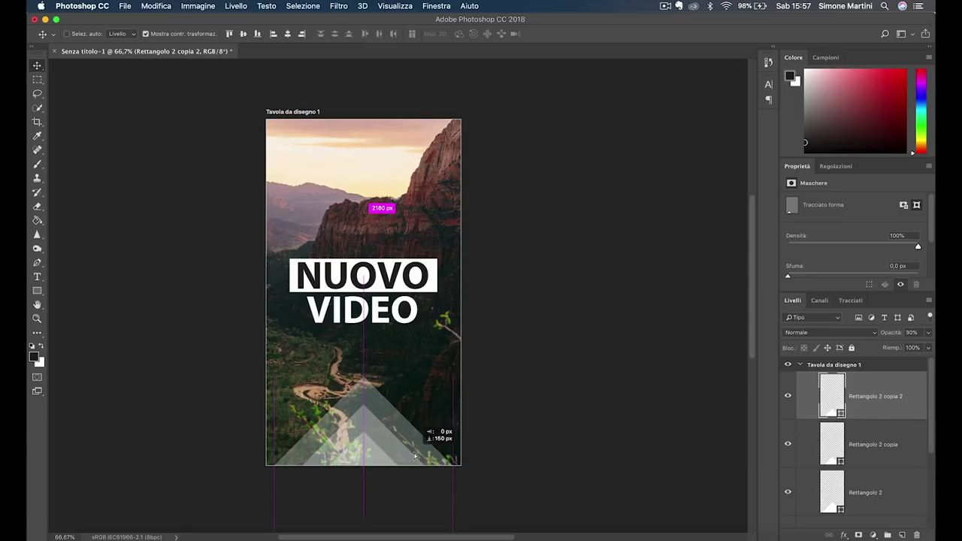
{"action": "left_click", "coordinate": [883, 420], "text": "ctrl"}
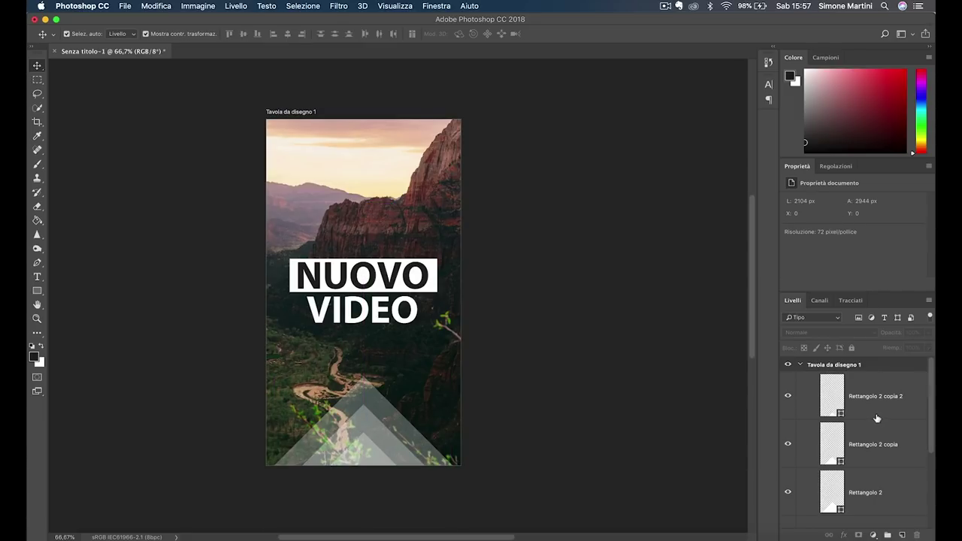
Group the three Rettangolo 2 triangle layers into a group named Freccia.
{"action": "scroll", "coordinate": [877, 418], "scroll_direction": "down", "scroll_amount": 5}
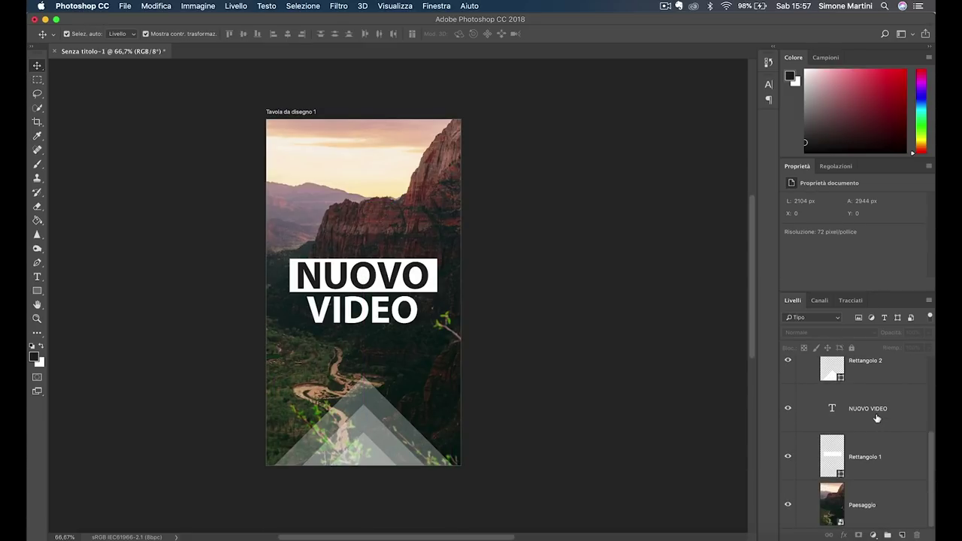
{"action": "scroll", "coordinate": [876, 418], "scroll_direction": "up", "scroll_amount": 1}
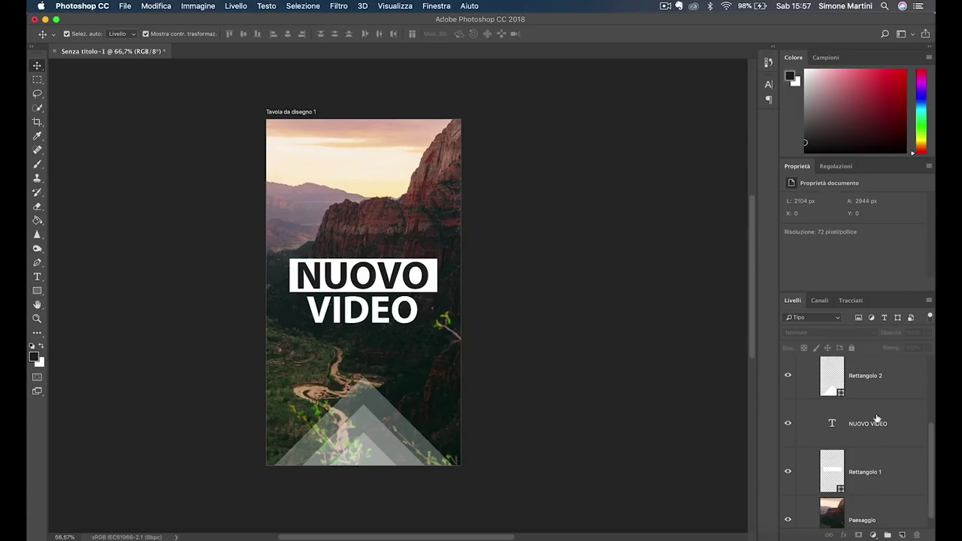
{"action": "key", "text": "super+j"}
{"action": "key", "text": "super+j"}
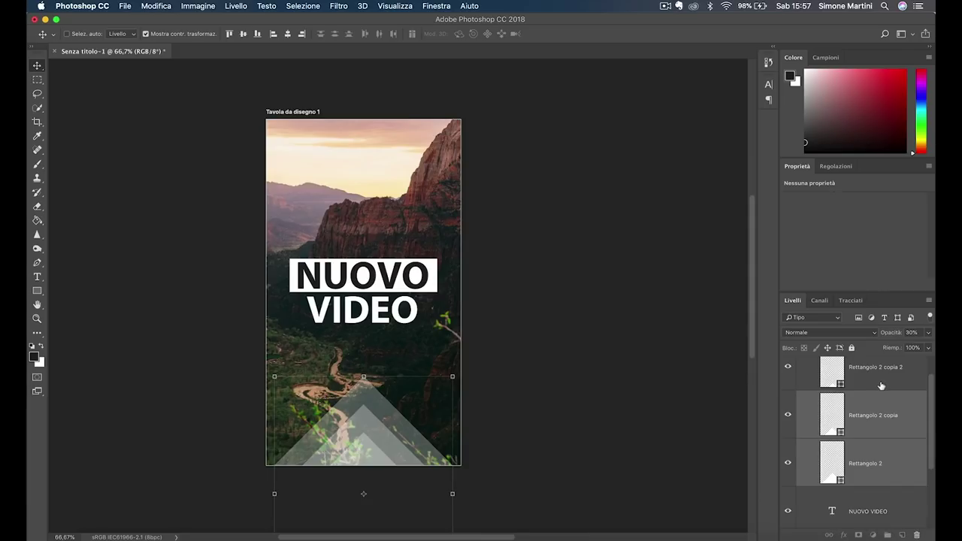
{"action": "left_click", "coordinate": [881, 385], "text": "super"}
{"action": "scroll", "coordinate": [882, 385], "scroll_direction": "up", "scroll_amount": 2}
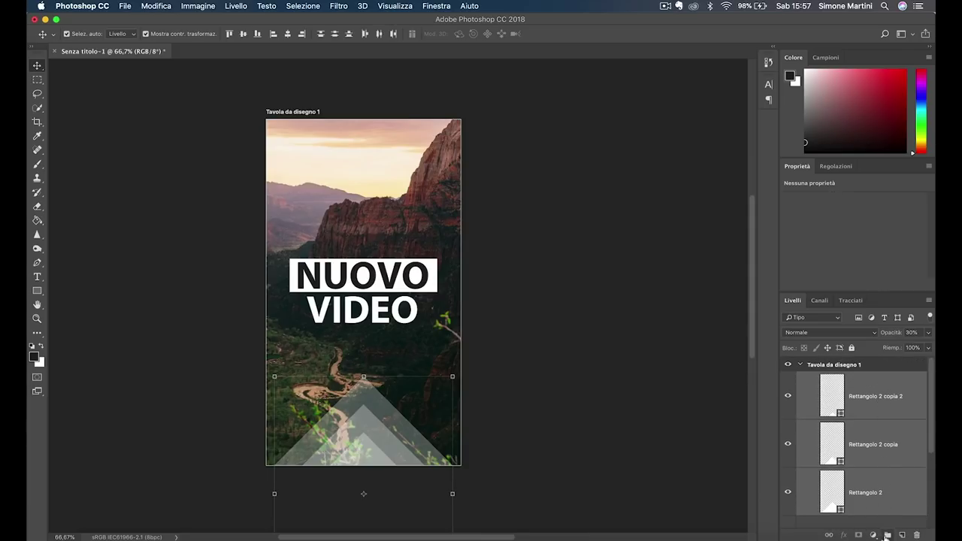
{"action": "left_click", "coordinate": [888, 535]}
{"action": "double_click", "coordinate": [852, 378]}
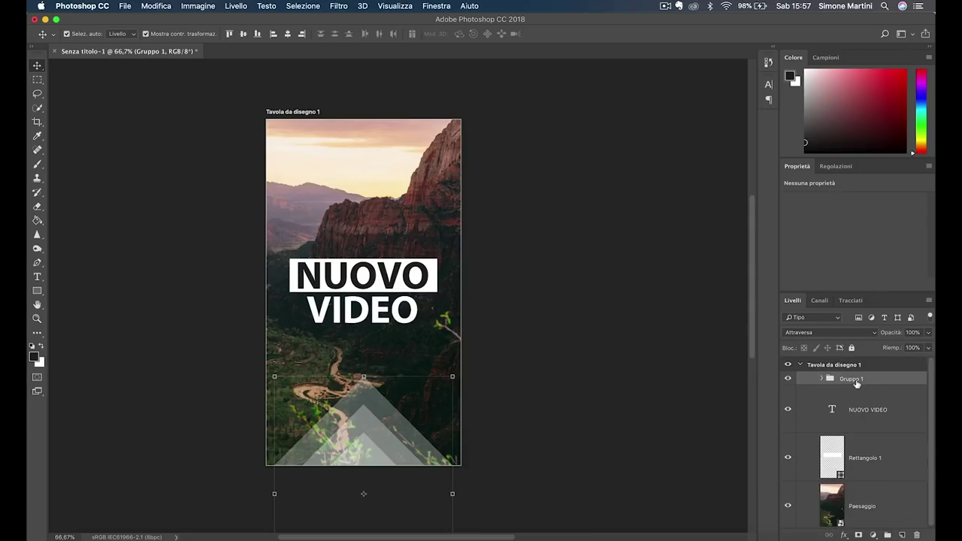
{"action": "type", "text": "Fre"}
{"action": "type", "text": "ccia"}
{"action": "key", "text": "Return"}
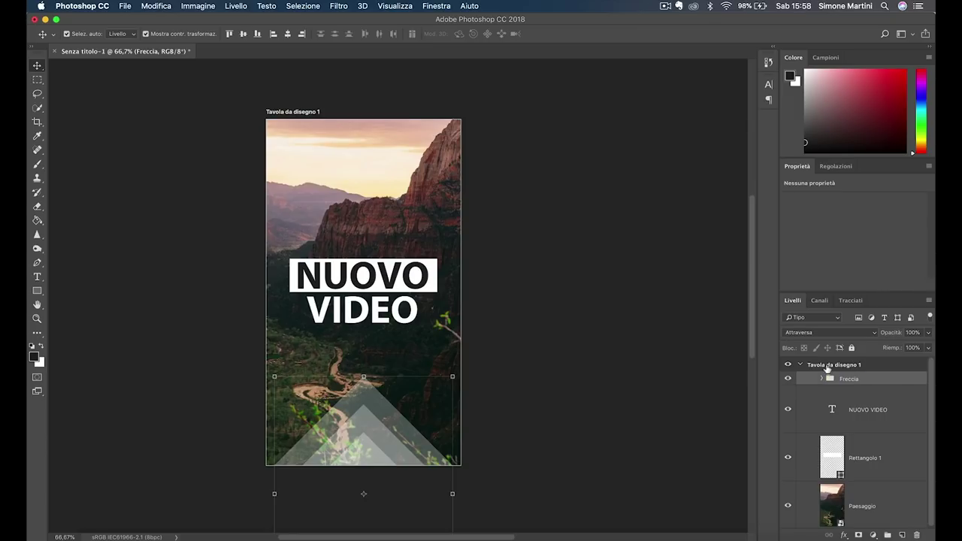
{"action": "double_click", "coordinate": [827, 365]}
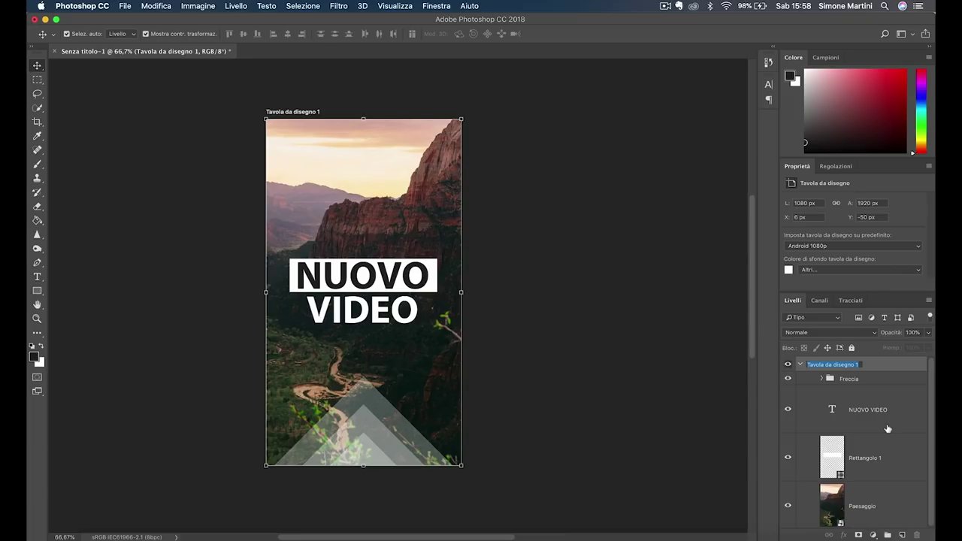
Name the artboard 'STORIA 1' and collapse its layers in the Layers panel.
{"action": "type", "text": "STORIA 1"}
{"action": "key", "text": "Return"}
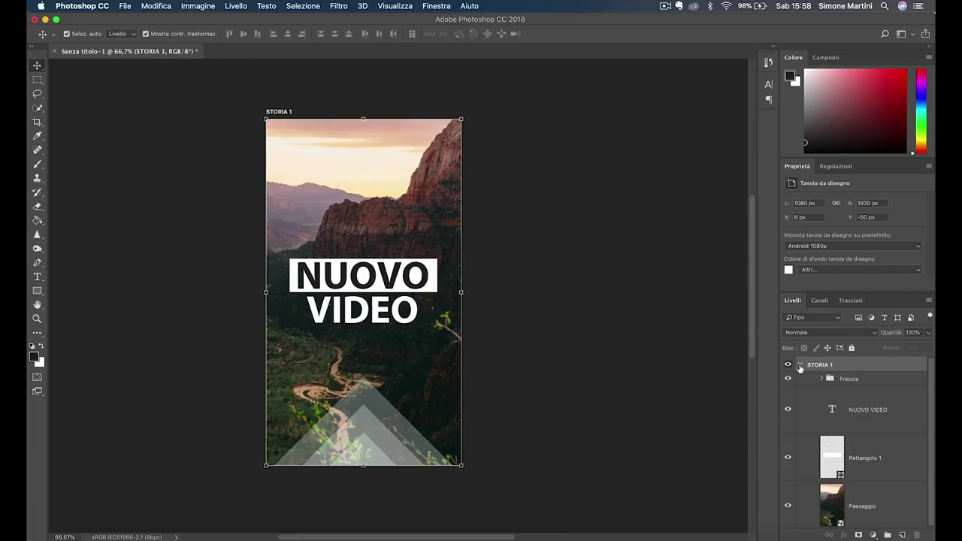
{"action": "left_click", "coordinate": [800, 365]}
{"action": "left_click", "coordinate": [800, 365]}
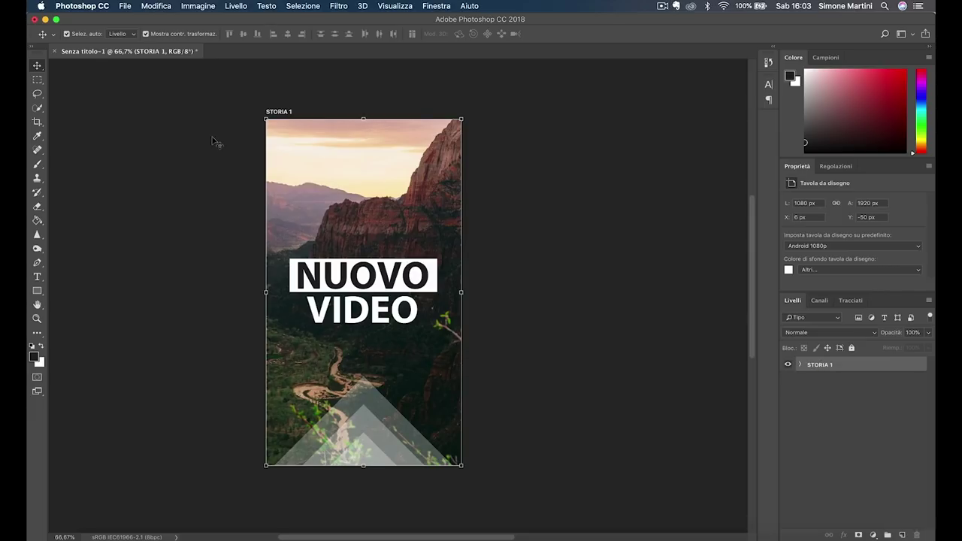
{"action": "left_click", "coordinate": [37, 69]}
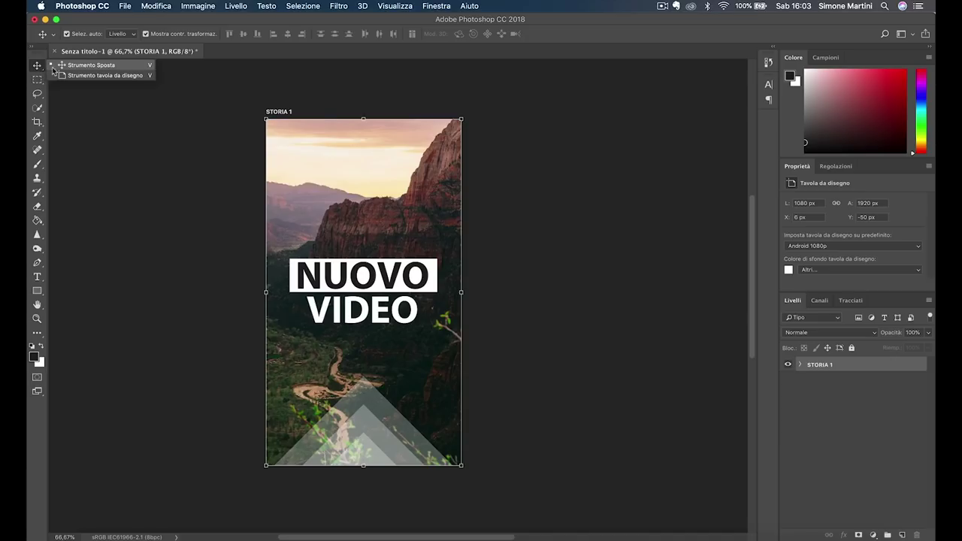
With the Artboard tool, duplicate STORIA 1 to its right and name the copy 'STORIA 2'.
{"action": "left_click", "coordinate": [94, 76]}
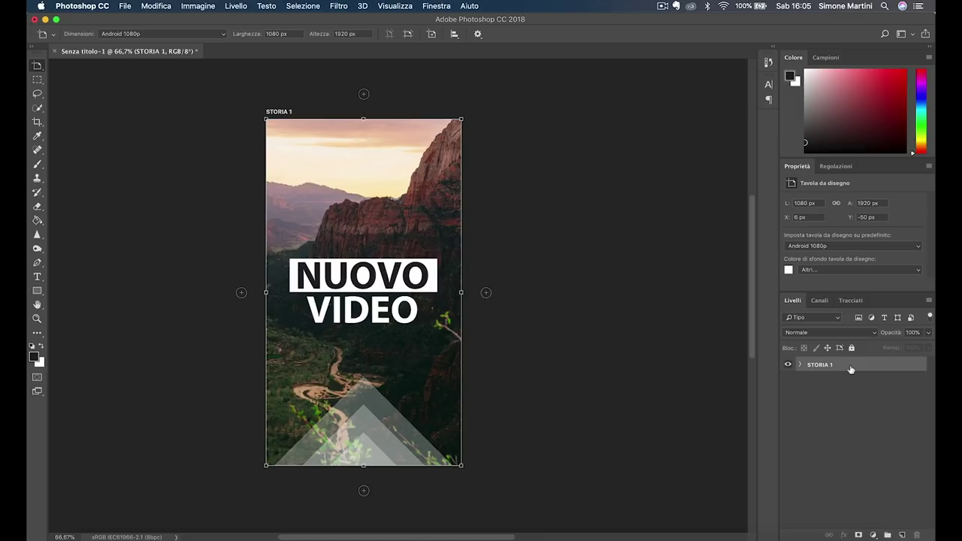
{"action": "key", "text": "super+j"}
{"action": "mouse_move", "coordinate": [828, 380]}
{"action": "left_mouse_down"}
{"action": "mouse_move", "coordinate": [834, 355]}
{"action": "mouse_move", "coordinate": [848, 379]}
{"action": "left_mouse_up"}
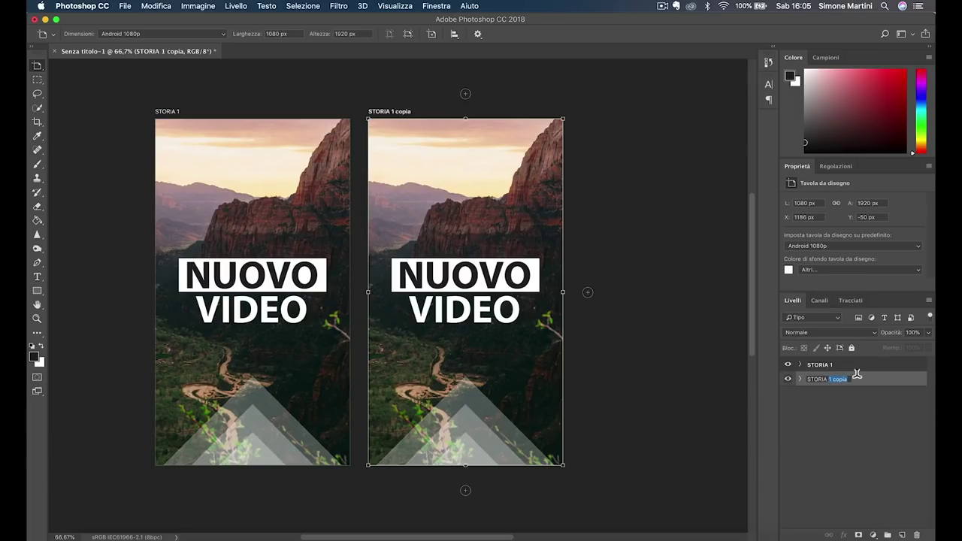
{"action": "type", "text": "2"}
{"action": "key", "text": "Return"}
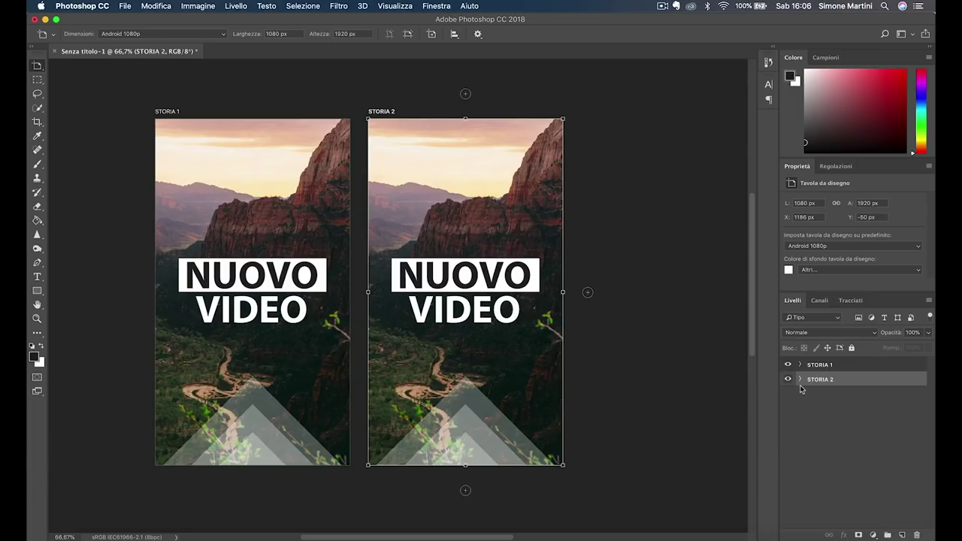
Retitle STORIA 2 as 'GUARDA' / 'ADESSO' on two lines and shrink the text to about 90%.
{"action": "left_click", "coordinate": [801, 379]}
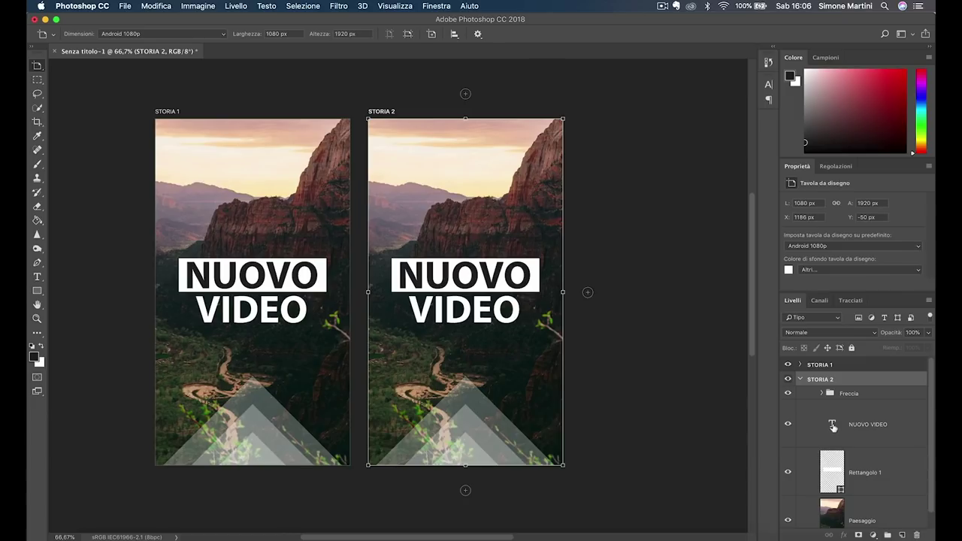
{"action": "double_click", "coordinate": [832, 426]}
{"action": "type", "text": "G"}
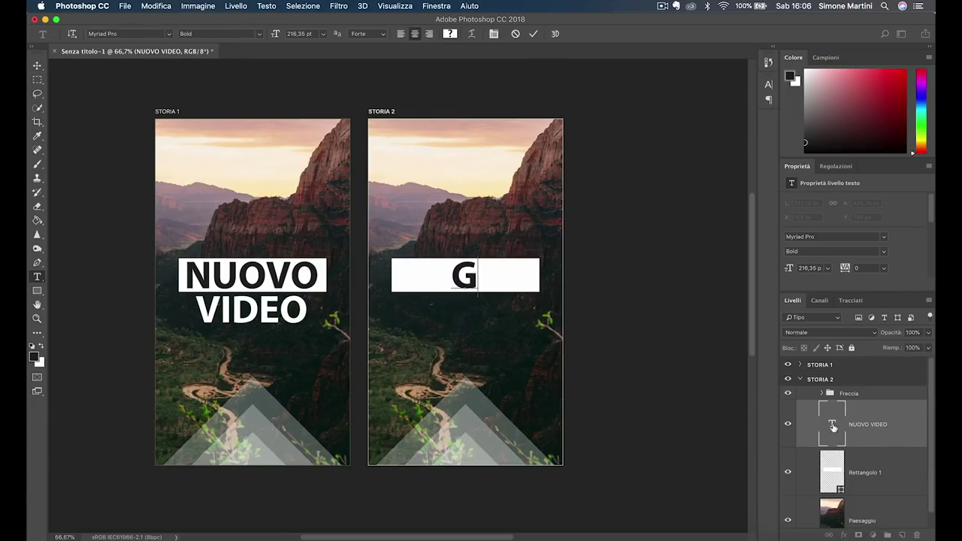
{"action": "type", "text": "UARDA"}
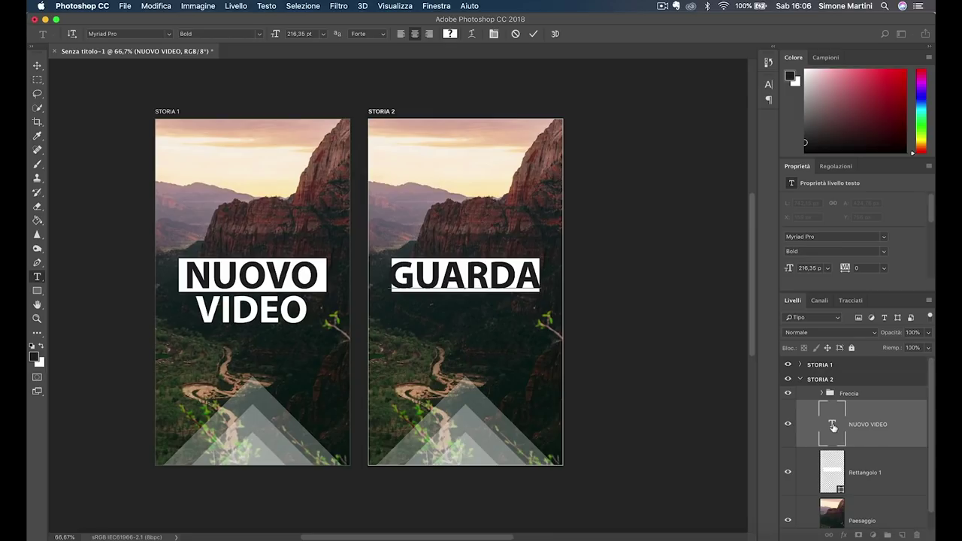
{"action": "key", "text": "Return"}
{"action": "key", "text": "ctrl+Return"}
{"action": "key", "text": "ctrl+t"}
{"action": "mouse_move", "coordinate": [540, 257]}
{"action": "left_mouse_down"}
{"action": "mouse_move", "coordinate": [533, 261]}
{"action": "mouse_move", "coordinate": [551, 278]}
{"action": "left_mouse_up"}
{"action": "key", "text": "Return"}
Widen the white label box, enlarge the Freccia arrow to about 111%, and collapse STORIA 2.
{"action": "left_click", "coordinate": [526, 278]}
{"action": "key", "text": "Return"}
{"action": "left_click", "coordinate": [467, 421]}
{"action": "left_click_drag", "start_coordinate": [555, 370], "coordinate": [575, 362]}
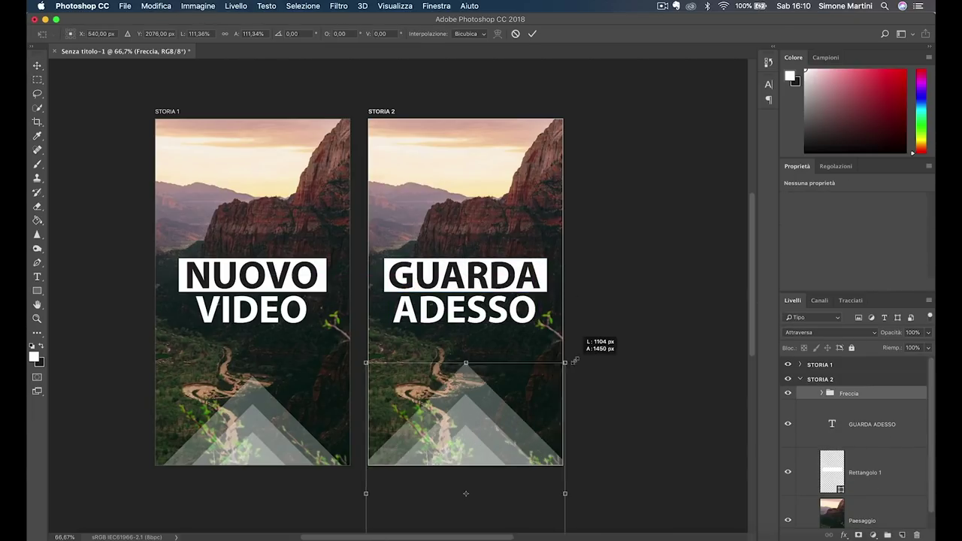
{"action": "key", "text": "Return"}
{"action": "left_click", "coordinate": [800, 380]}
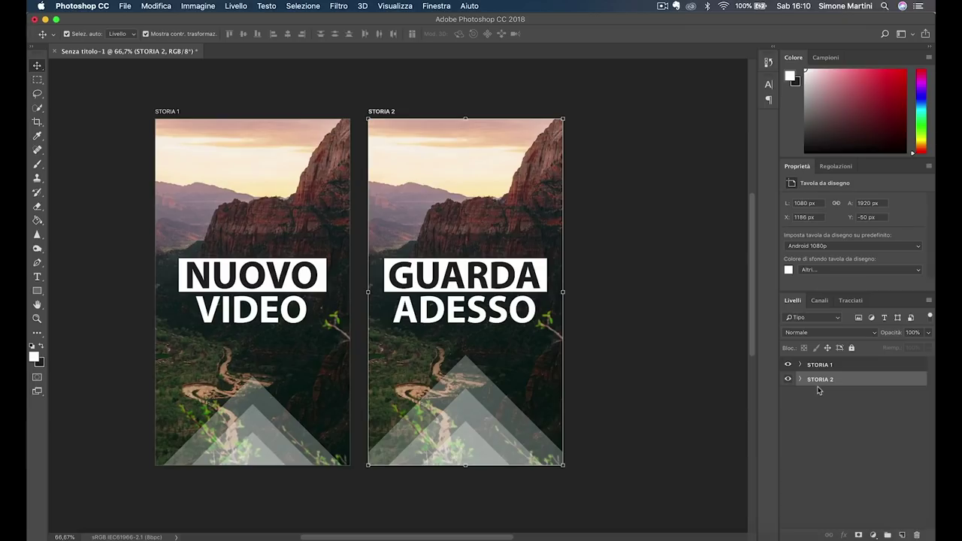
Duplicate STORIA 2 after itself and name the new artboard 'STORIA 3'.
{"action": "key", "text": "super+j"}
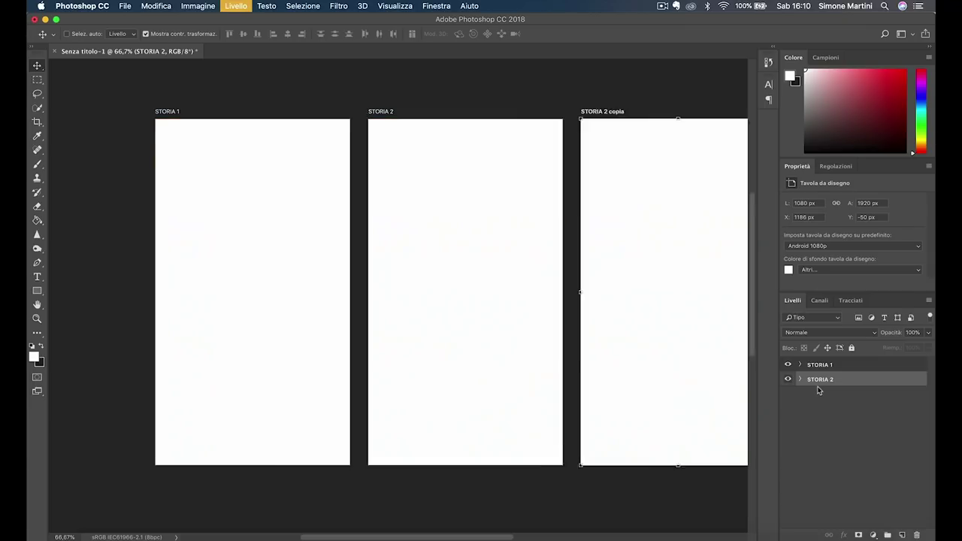
{"action": "mouse_move", "coordinate": [819, 380]}
{"action": "left_mouse_down"}
{"action": "mouse_move", "coordinate": [851, 425]}
{"action": "mouse_move", "coordinate": [848, 442]}
{"action": "mouse_move", "coordinate": [864, 392]}
{"action": "left_mouse_up"}
{"action": "double_click", "coordinate": [830, 393]}
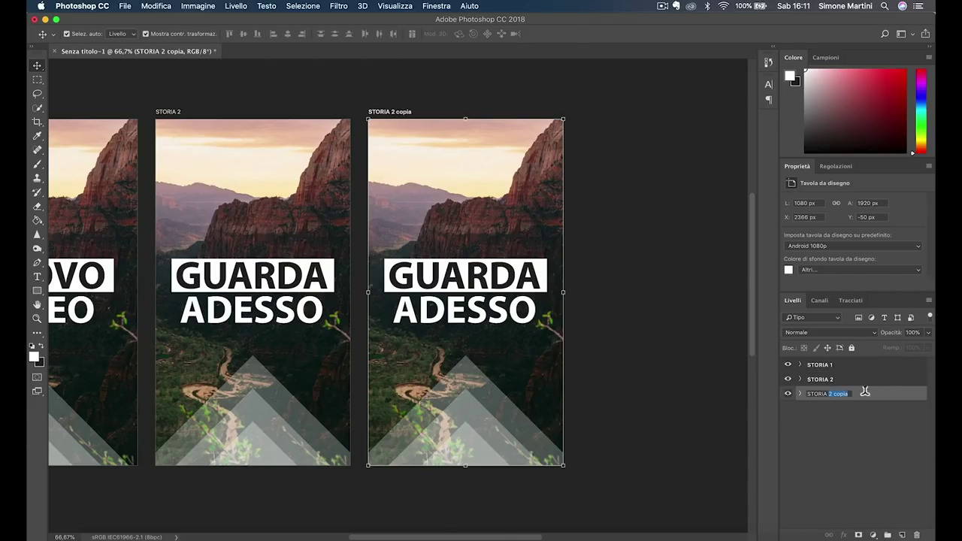
{"action": "type", "text": "3"}
{"action": "key", "text": "Return"}
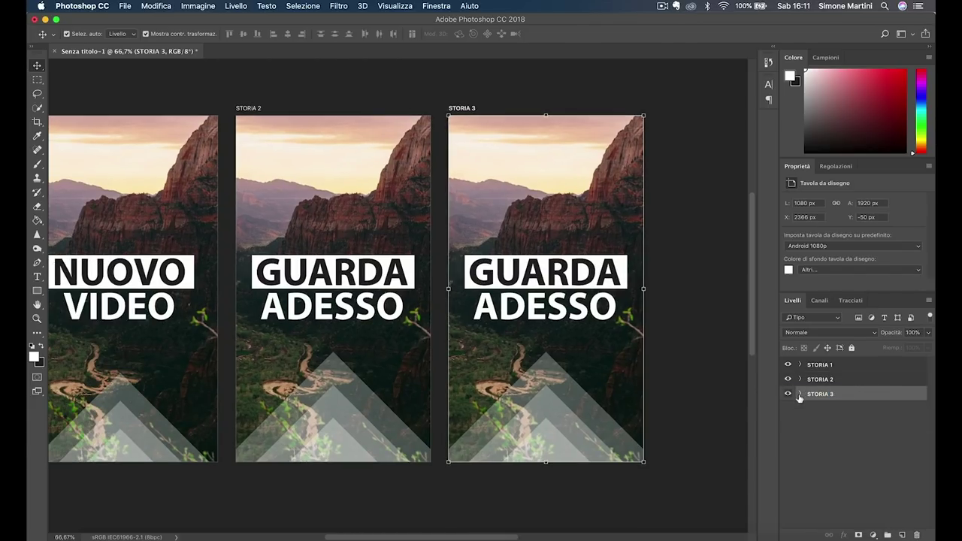
Delete the white box behind the title in STORIA 3.
{"action": "left_click", "coordinate": [801, 394]}
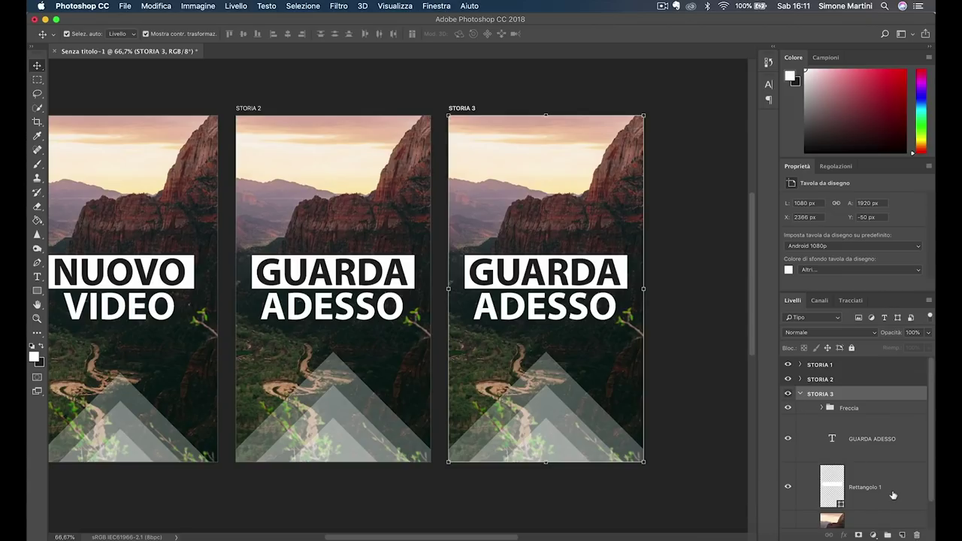
{"action": "left_click", "coordinate": [894, 496]}
{"action": "key", "text": "Delete"}
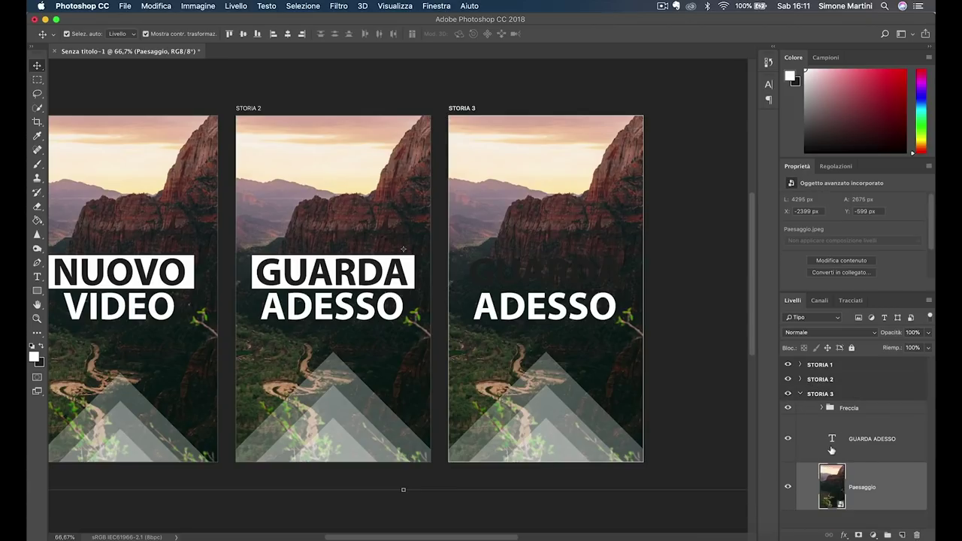
{"action": "double_click", "coordinate": [832, 440]}
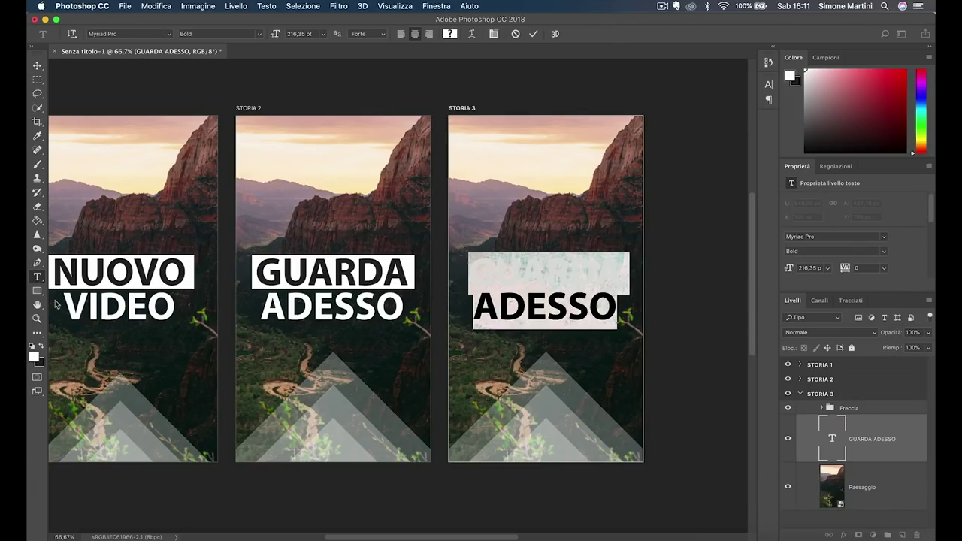
{"action": "key", "text": "ctrl+Return"}
{"action": "key", "text": "v"}
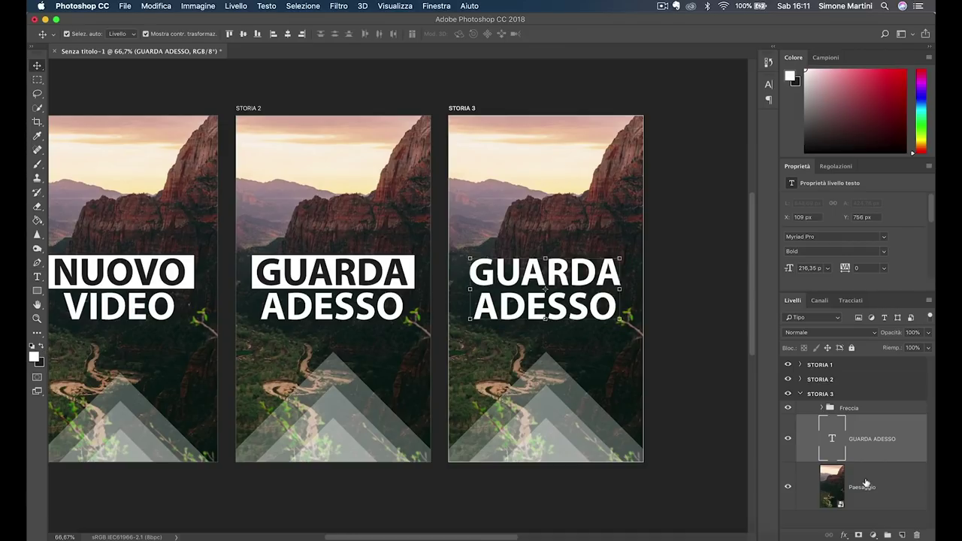
Replace the STORIA 3 title with 'SCORRI IN ALTO' and scale it down to about 76%.
{"action": "double_click", "coordinate": [831, 439]}
{"action": "type", "text": "SCO"}
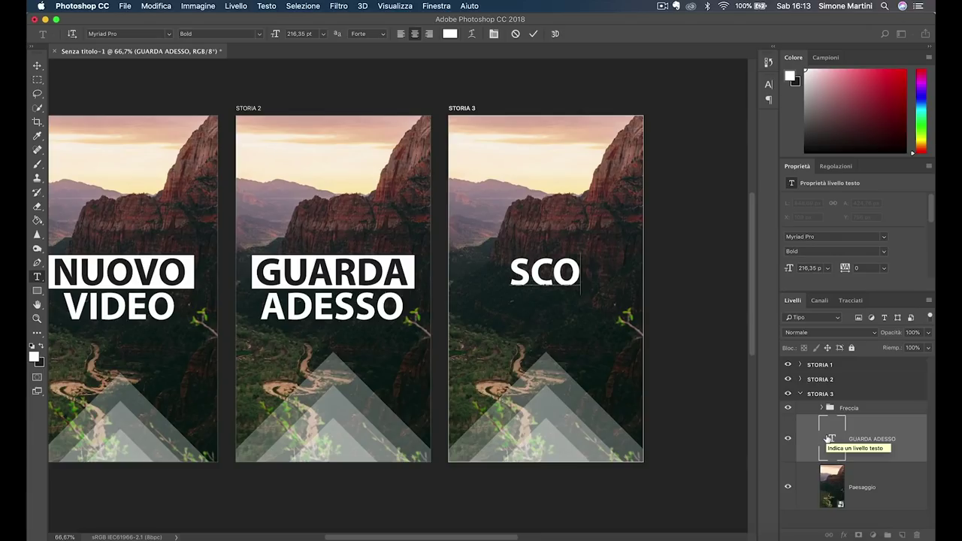
{"action": "type", "text": "RRI IN"}
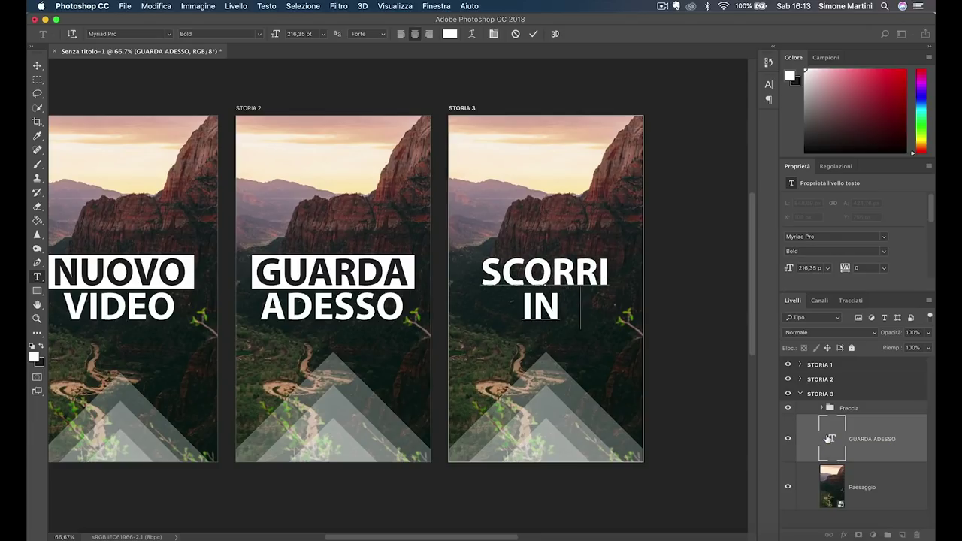
{"action": "type", "text": " ALTO"}
{"action": "key", "text": "ctrl+Return"}
{"action": "key", "text": "ctrl+t"}
{"action": "left_click_drag", "start_coordinate": [613, 329], "coordinate": [599, 319]}
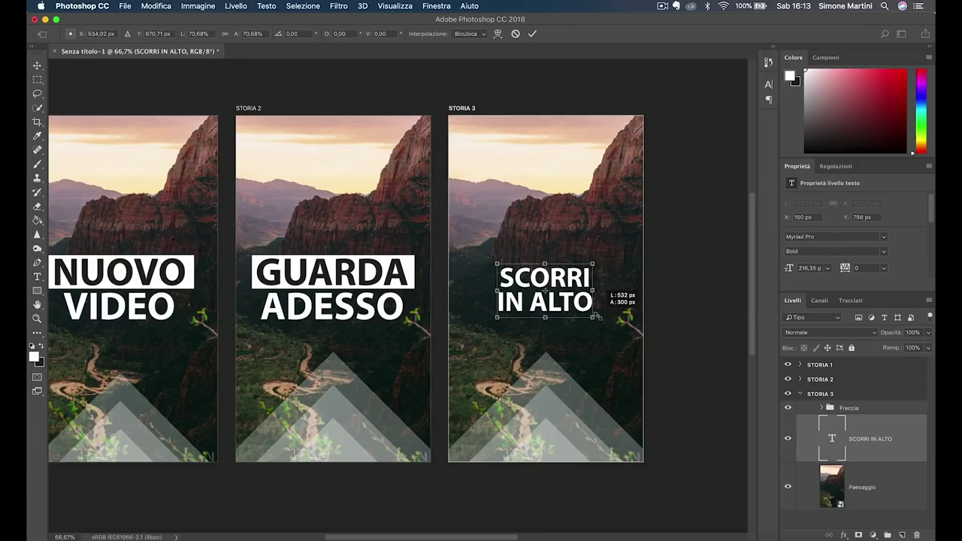
{"action": "key", "text": "Return"}
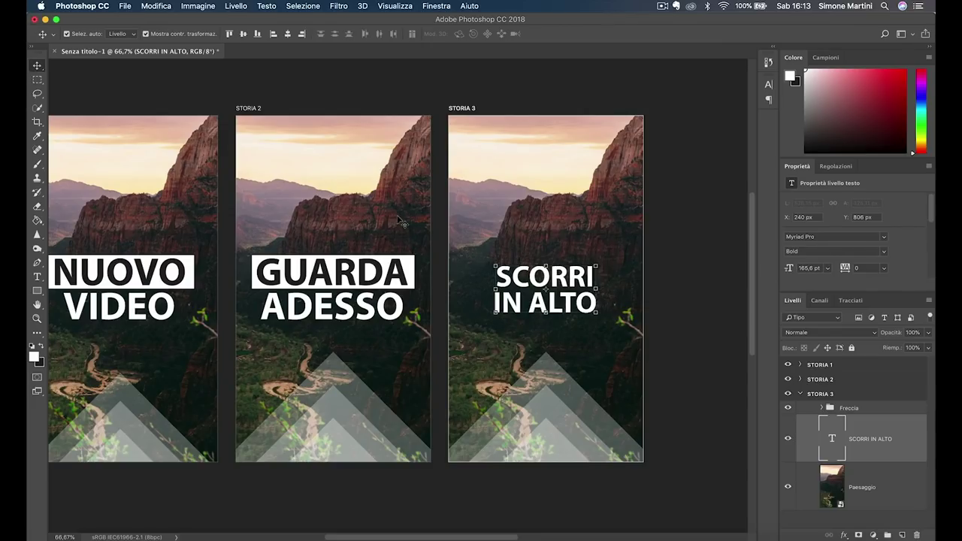
Draw a no-fill rectangle with a white 17,25 px stroke around 'SCORRI IN ALTO'.
{"action": "left_click", "coordinate": [37, 291]}
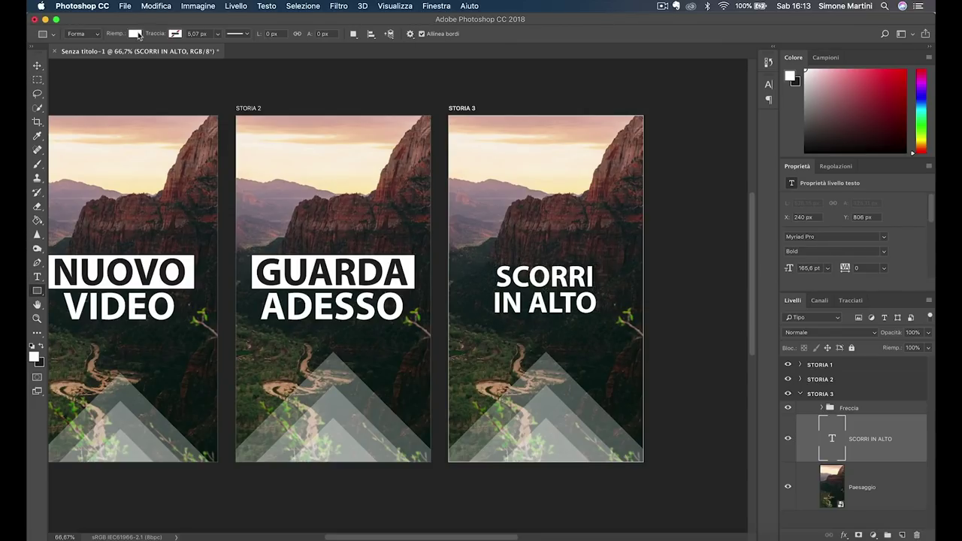
{"action": "left_click", "coordinate": [136, 34]}
{"action": "left_click", "coordinate": [88, 55]}
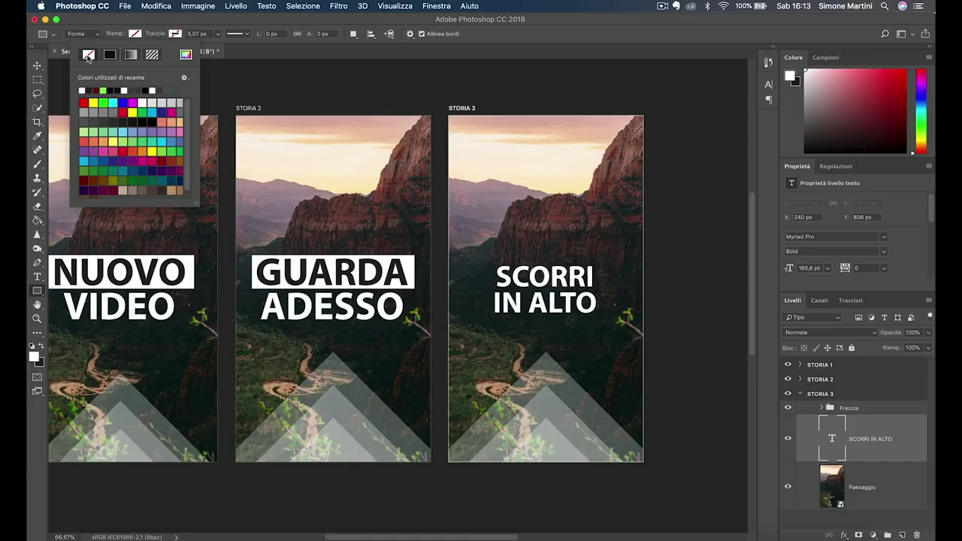
{"action": "left_click", "coordinate": [174, 34]}
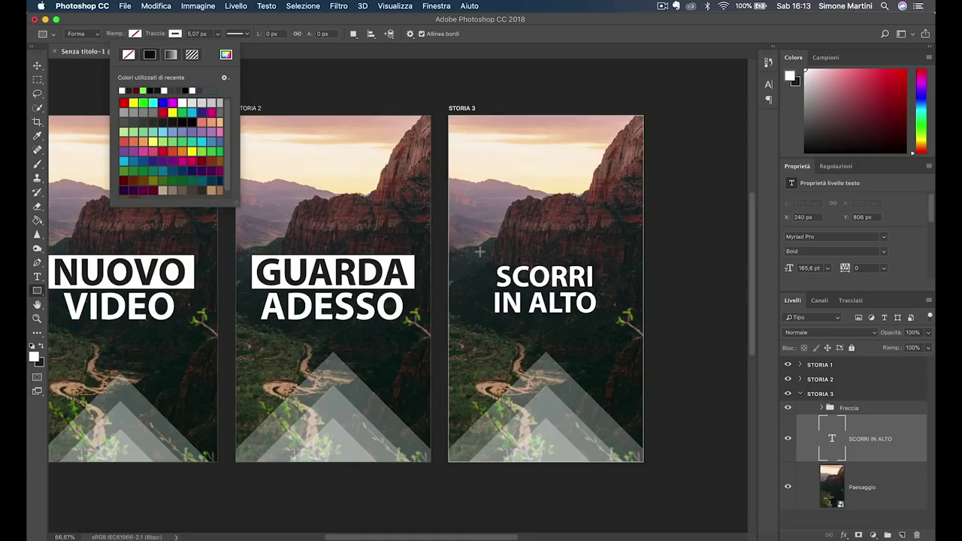
{"action": "left_click_drag", "start_coordinate": [480, 248], "coordinate": [608, 336]}
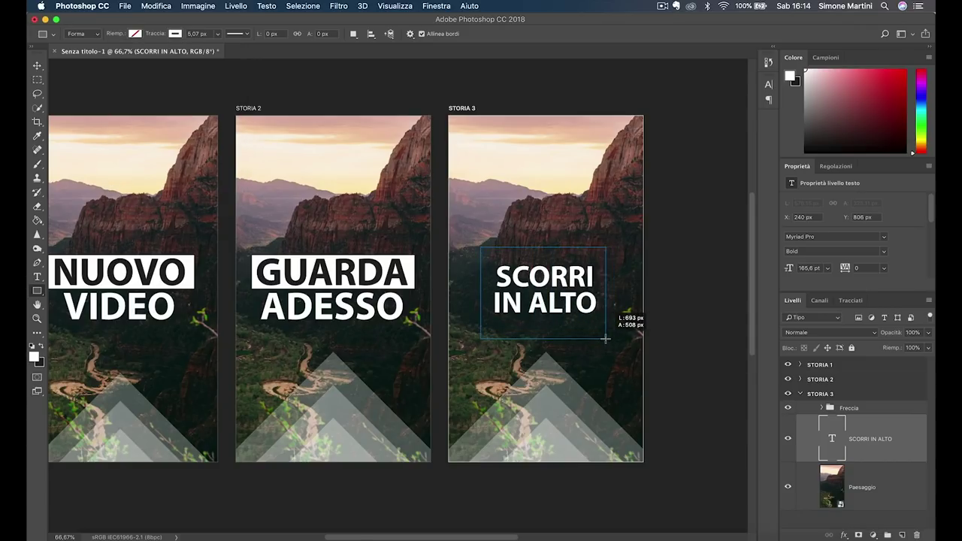
{"action": "left_click_drag", "start_coordinate": [608, 336], "coordinate": [611, 339]}
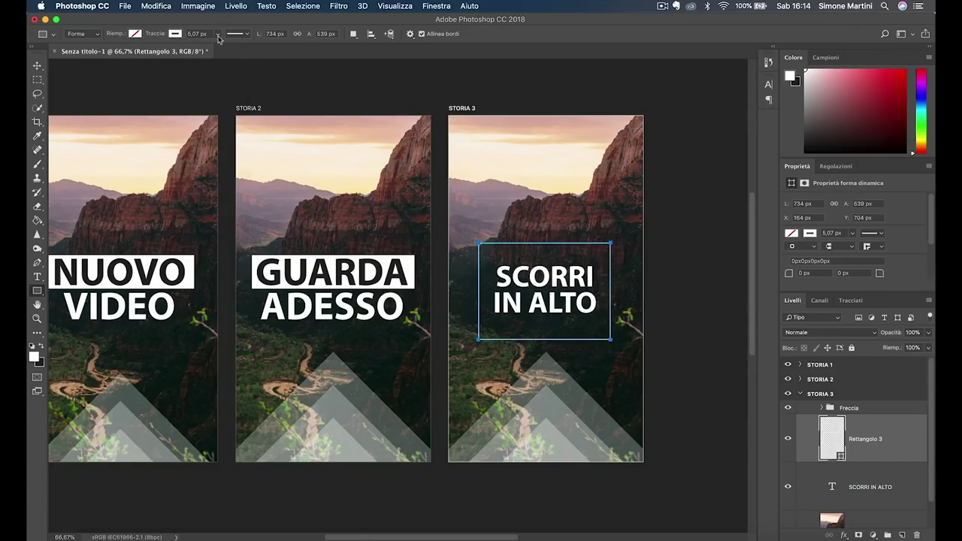
{"action": "left_click", "coordinate": [218, 35]}
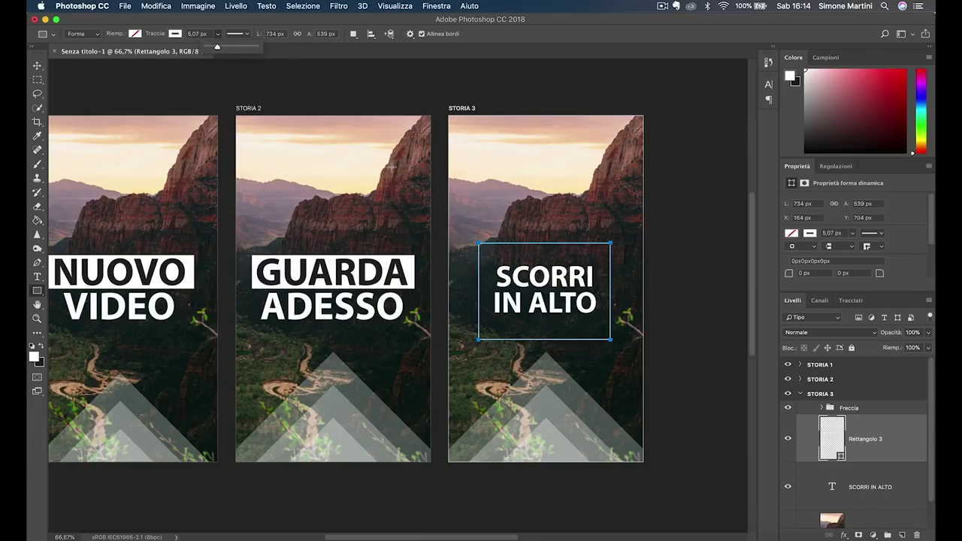
{"action": "left_click_drag", "start_coordinate": [218, 49], "coordinate": [229, 50]}
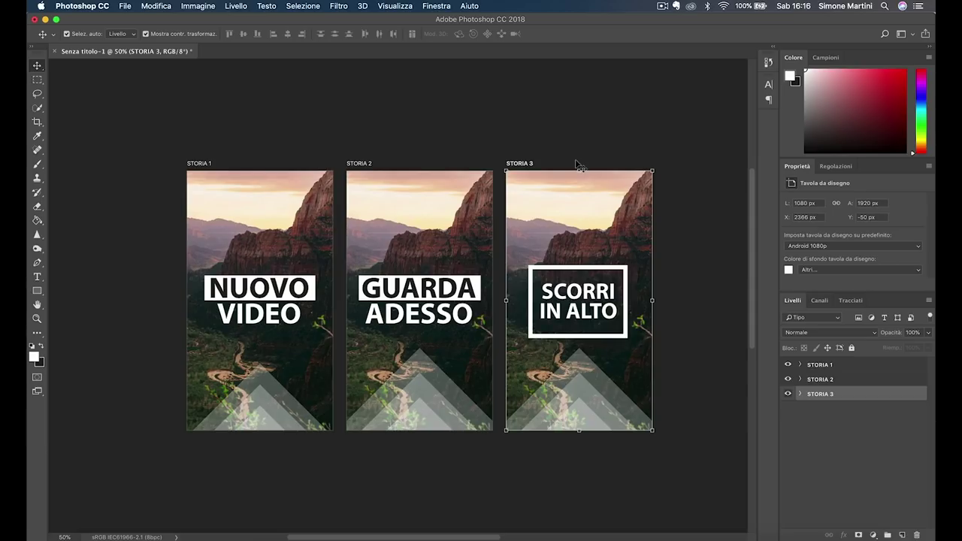
Export STORIA 1, 2 and 3 together as JPG files, with Converti in sRGB unchecked.
{"action": "left_click", "coordinate": [864, 368]}
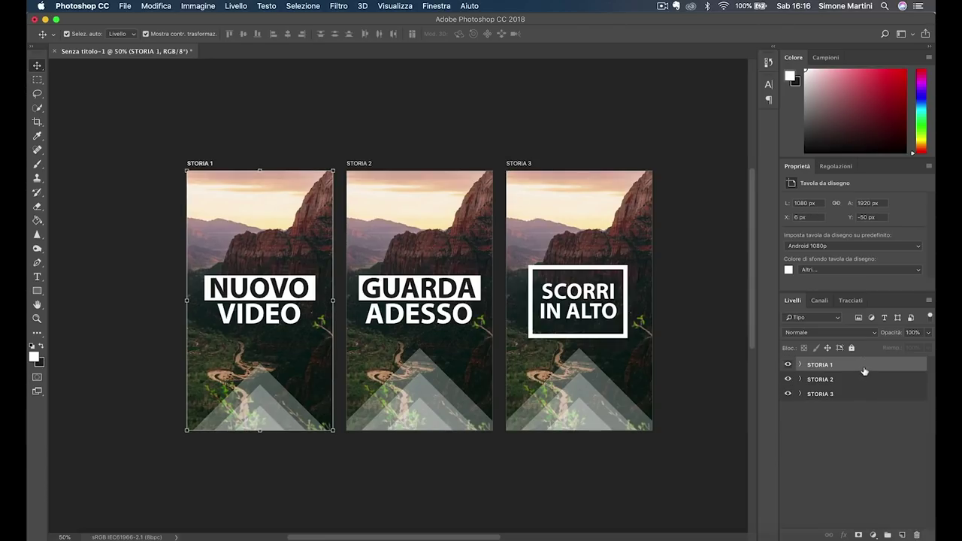
{"action": "left_click", "coordinate": [859, 380], "text": "super"}
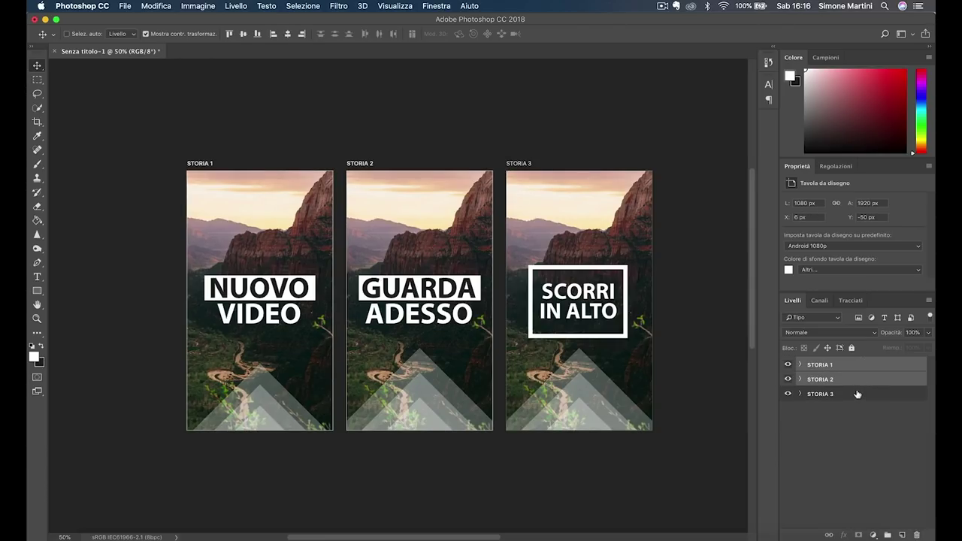
{"action": "left_click", "coordinate": [854, 395], "text": "super"}
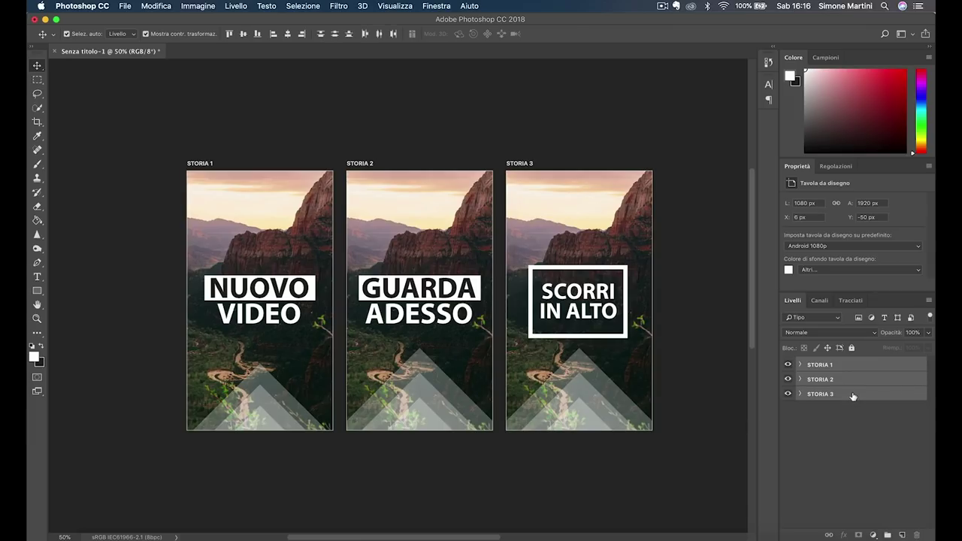
{"action": "right_click", "coordinate": [853, 396]}
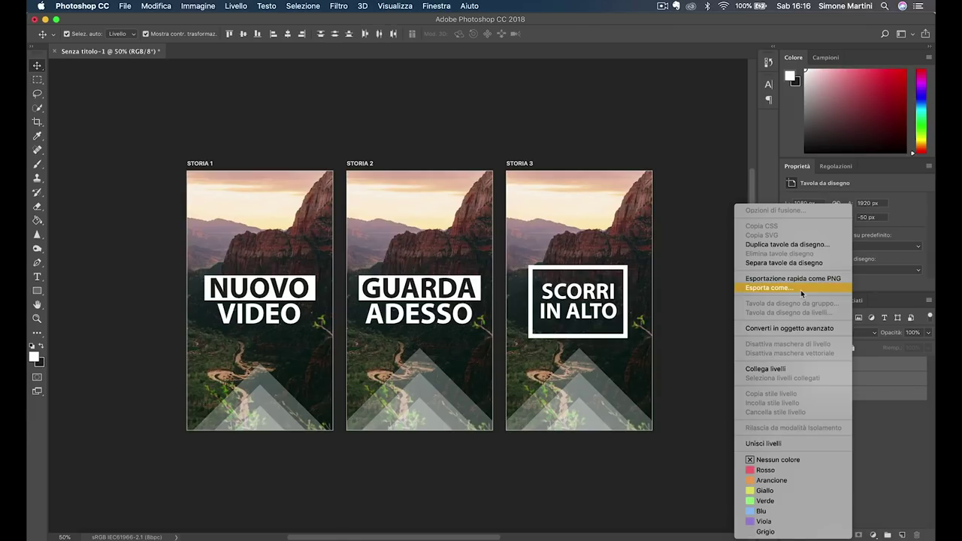
{"action": "left_click", "coordinate": [802, 290]}
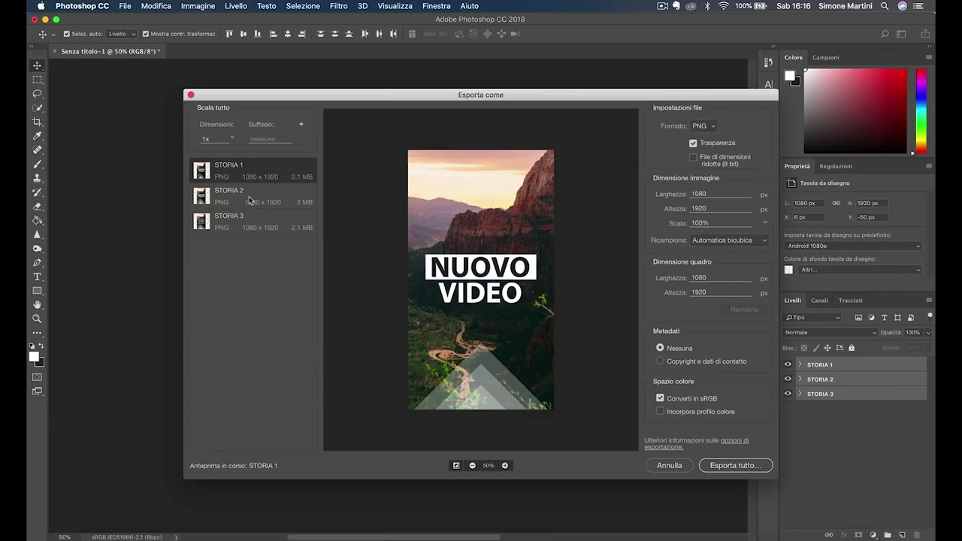
{"action": "left_click", "coordinate": [249, 199]}
{"action": "left_click", "coordinate": [249, 229]}
{"action": "left_click", "coordinate": [706, 128]}
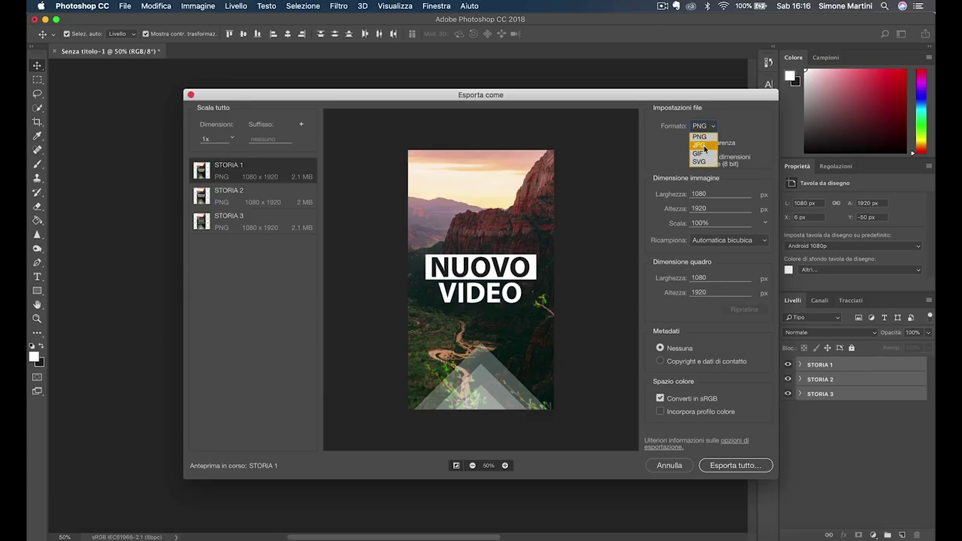
{"action": "left_click", "coordinate": [705, 147]}
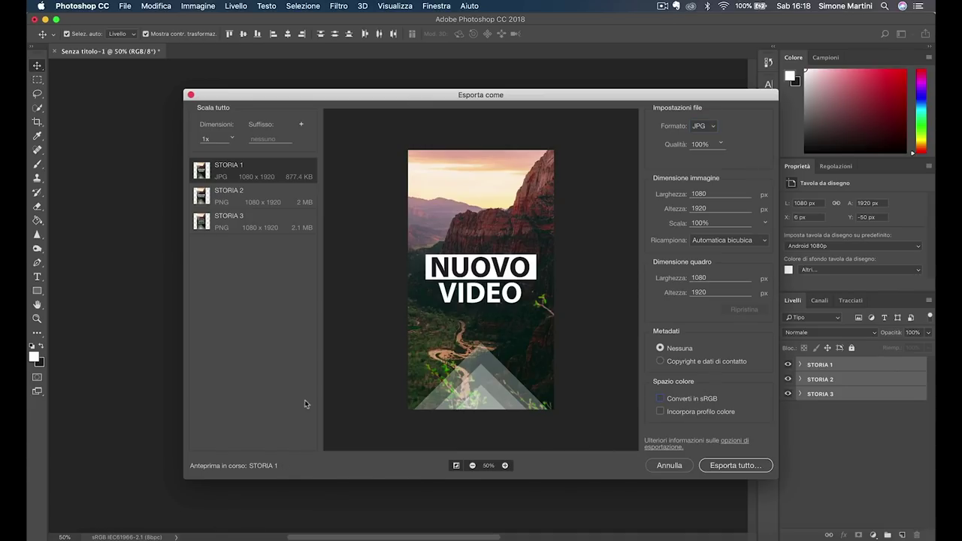
{"action": "left_click", "coordinate": [661, 398]}
{"action": "left_click", "coordinate": [737, 467]}
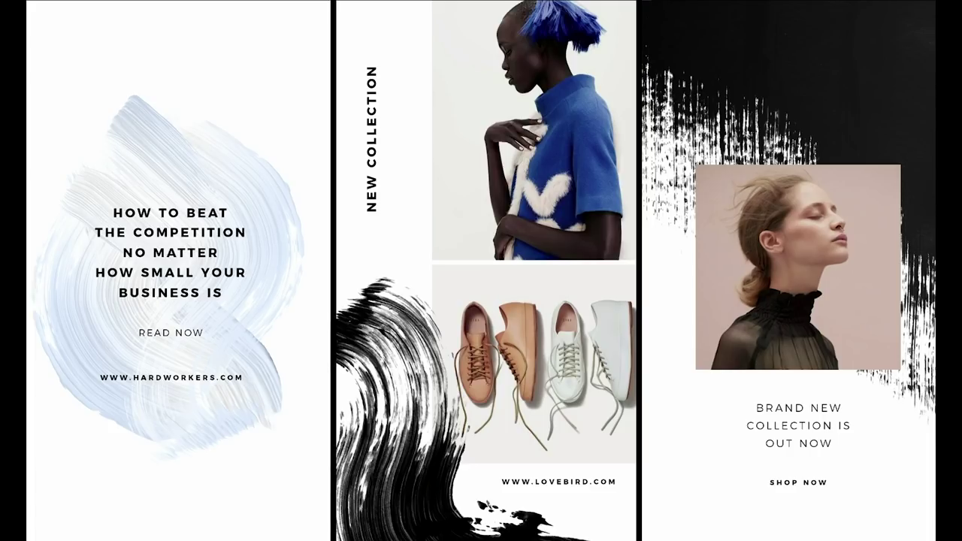
Browse the story PSD templates in Stories Animate and quick-look the 1.mp4 preview video.
{"action": "key", "text": "space"}
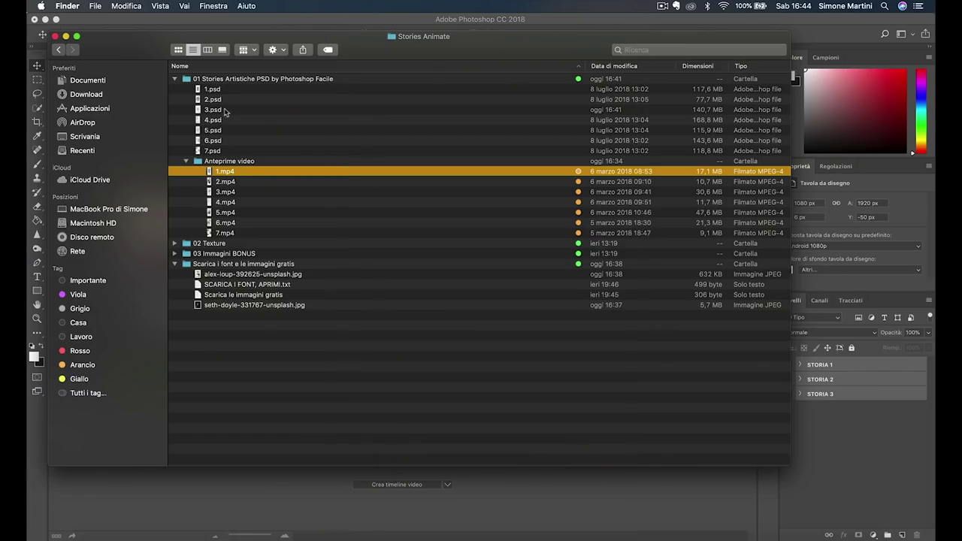
{"action": "left_click", "coordinate": [211, 89]}
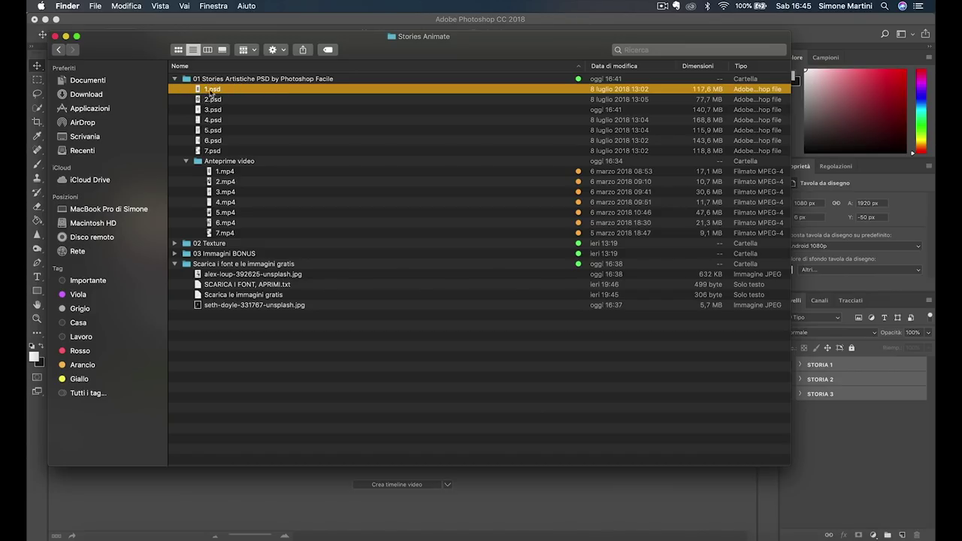
{"action": "left_click", "coordinate": [213, 100]}
{"action": "left_click", "coordinate": [213, 121]}
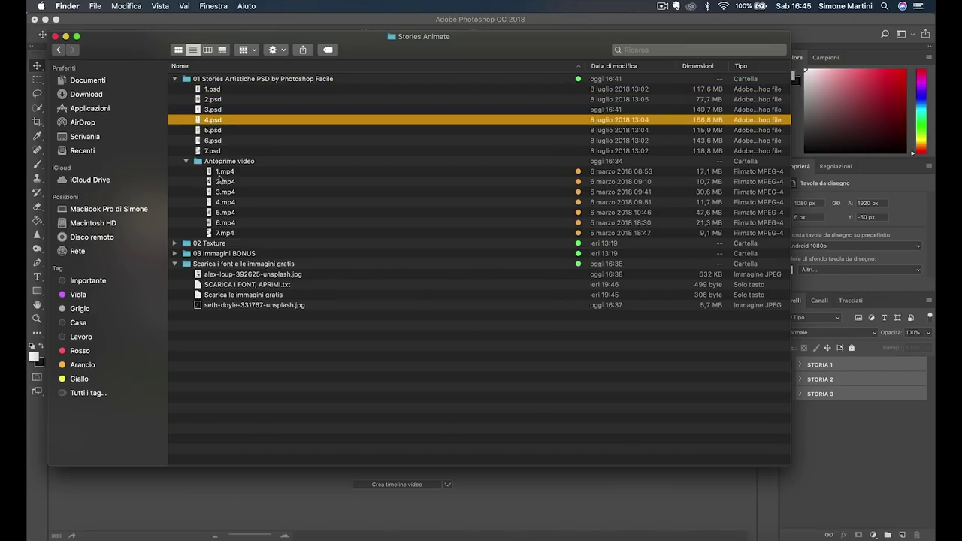
{"action": "left_click", "coordinate": [228, 172]}
{"action": "key", "text": "space"}
{"action": "key", "text": "space"}
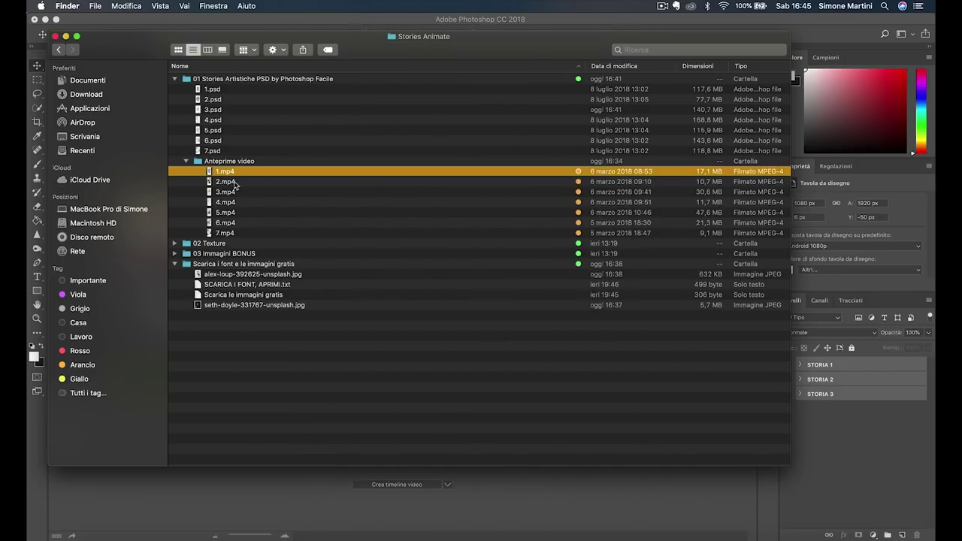
{"action": "left_click", "coordinate": [211, 121]}
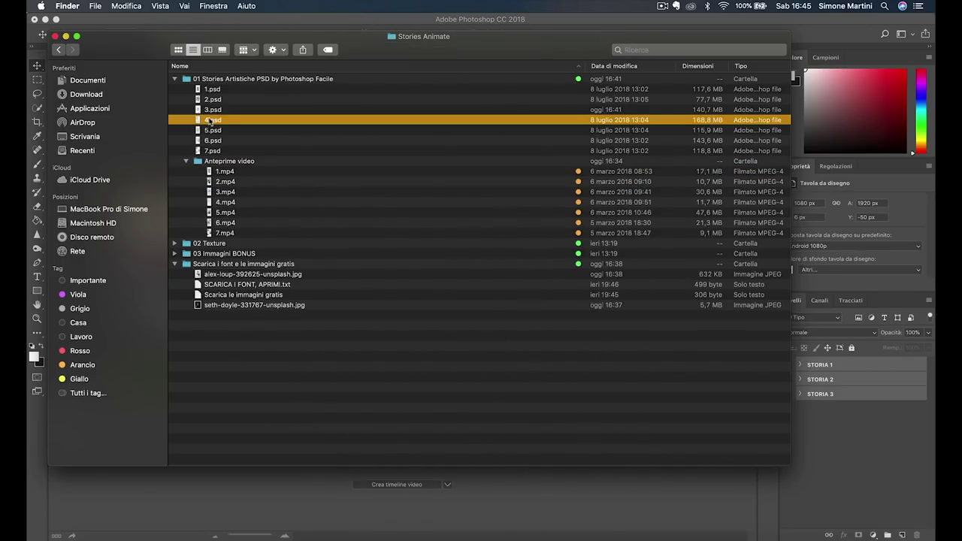
Preview the 'SCARICA I FONT, APRIMI.txt' instructions, then select 3.psd.
{"action": "left_click", "coordinate": [276, 286]}
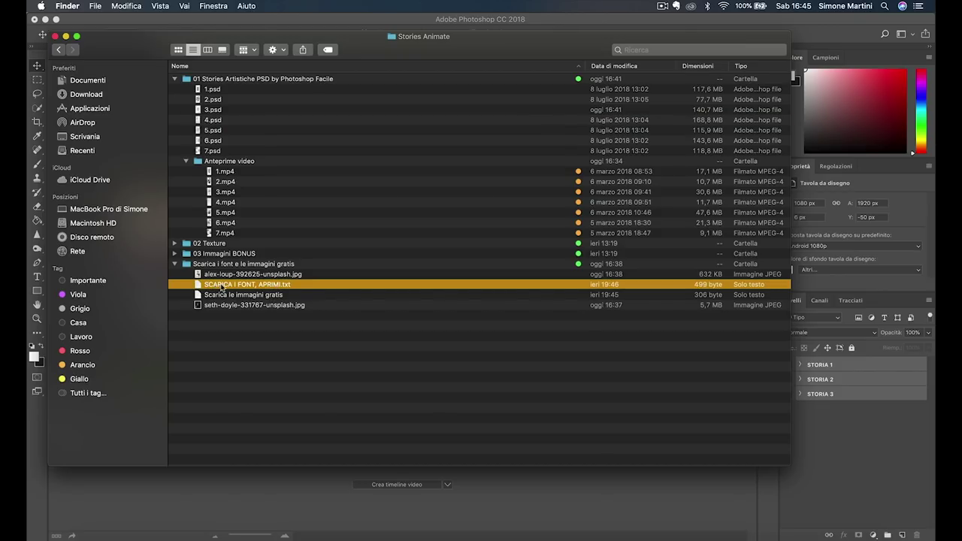
{"action": "key", "text": "space"}
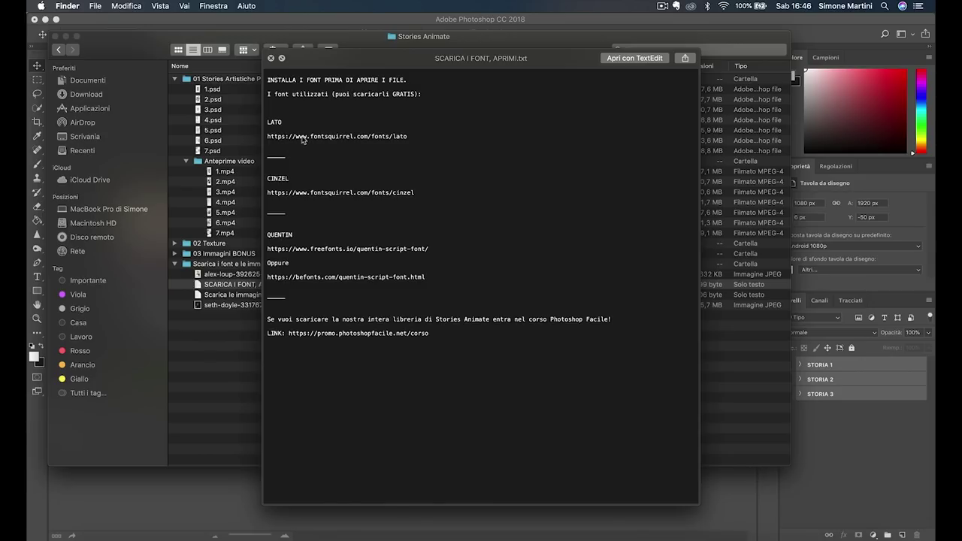
{"action": "key", "text": "space"}
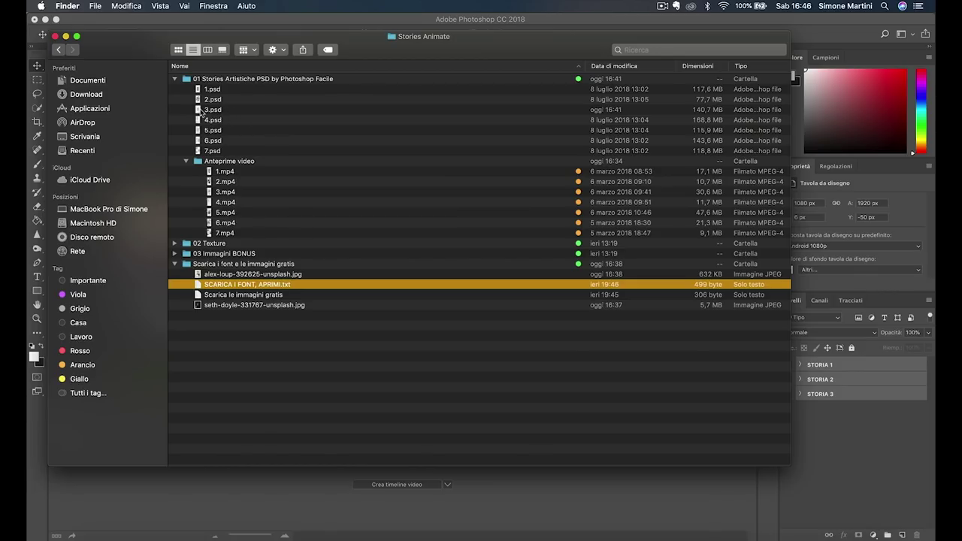
{"action": "left_click", "coordinate": [211, 110]}
Open 3.psd with its embedded colour profile and scrub the timeline until the photo box appears.
{"action": "double_click", "coordinate": [214, 111]}
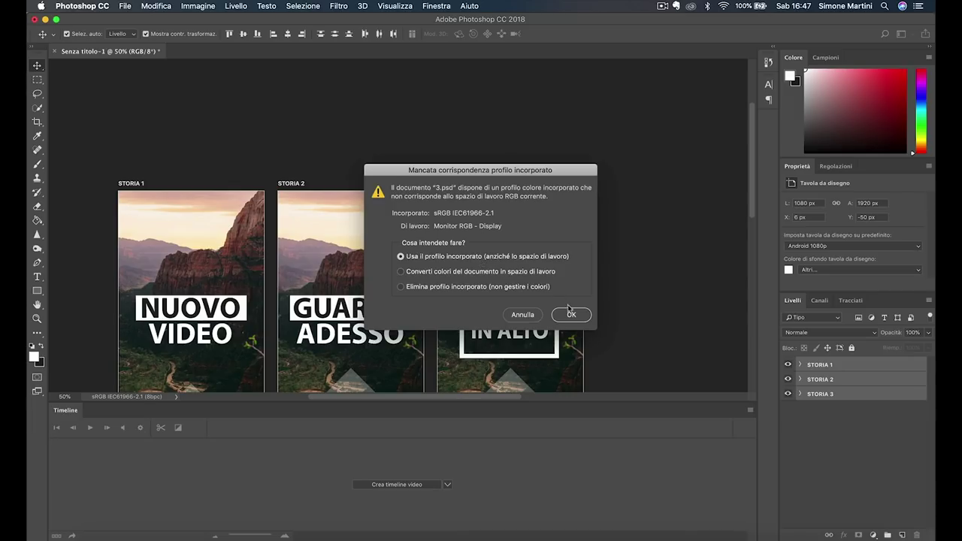
{"action": "left_click", "coordinate": [571, 314]}
{"action": "mouse_move", "coordinate": [236, 426]}
{"action": "left_mouse_down"}
{"action": "mouse_move", "coordinate": [425, 438]}
{"action": "mouse_move", "coordinate": [212, 445]}
{"action": "left_mouse_up"}
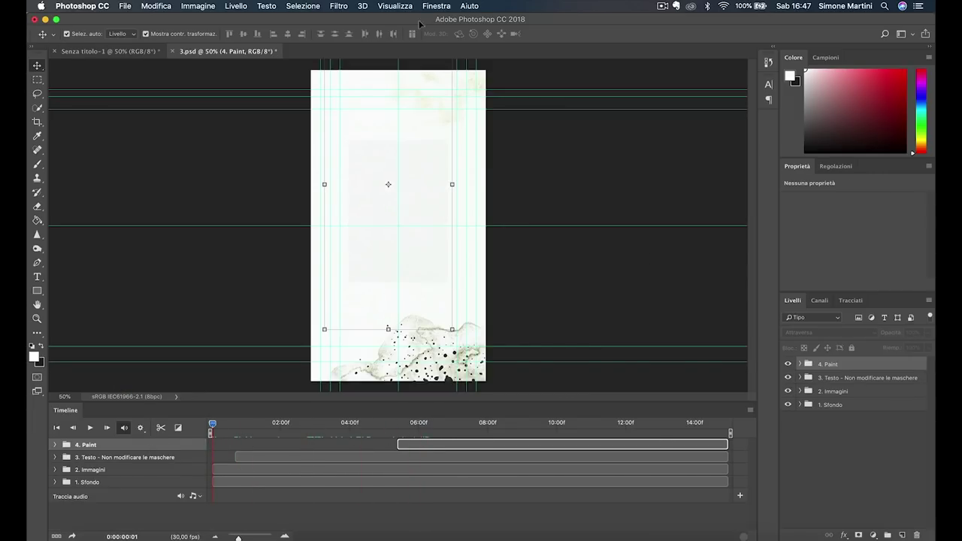
{"action": "left_click", "coordinate": [436, 6]}
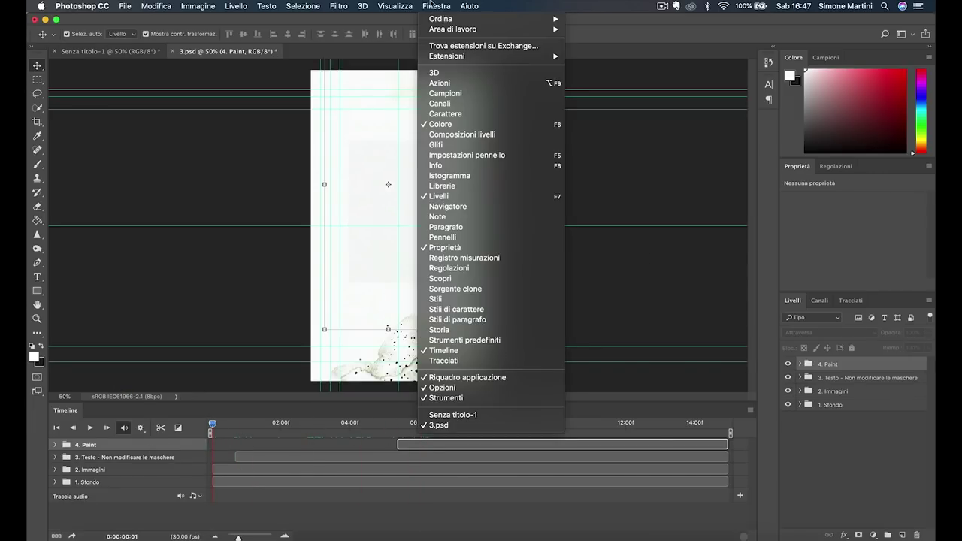
{"action": "left_click", "coordinate": [281, 430]}
{"action": "left_click_drag", "start_coordinate": [212, 425], "coordinate": [234, 435]}
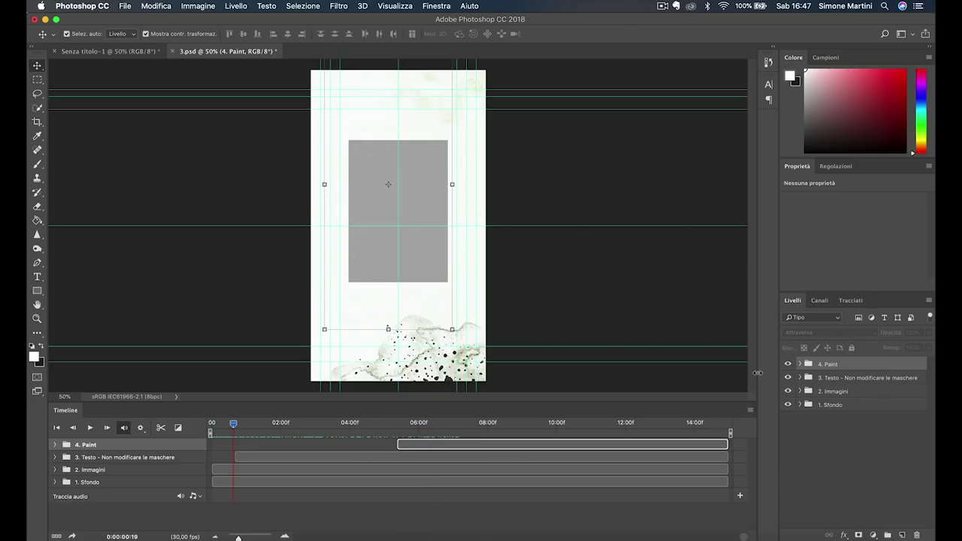
{"action": "left_click", "coordinate": [801, 392]}
Expand the 2. Immagini group and select the Immagine 1 placeholder layer.
{"action": "left_click", "coordinate": [800, 392]}
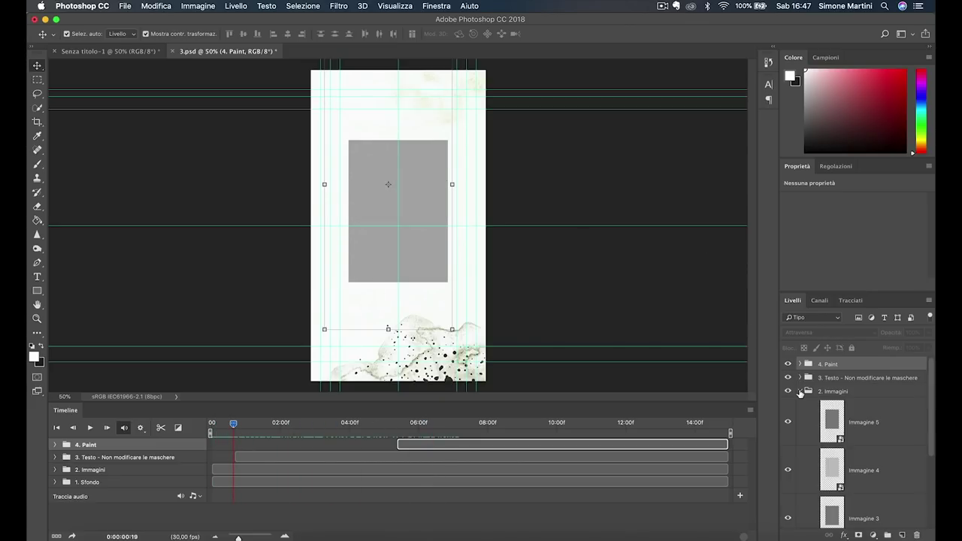
{"action": "scroll", "coordinate": [858, 452], "scroll_direction": "down", "scroll_amount": 3}
{"action": "scroll", "coordinate": [858, 452], "scroll_direction": "down", "scroll_amount": 2}
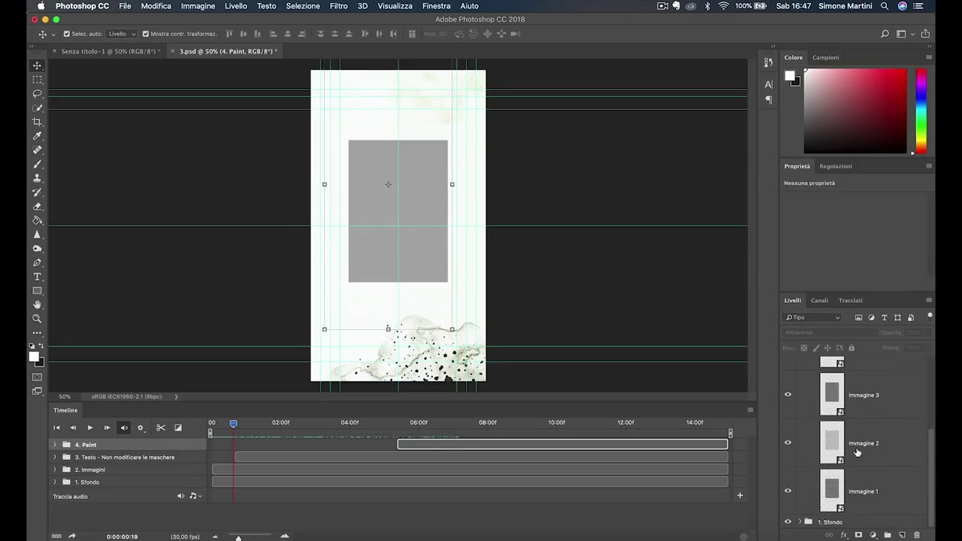
{"action": "left_click", "coordinate": [865, 485]}
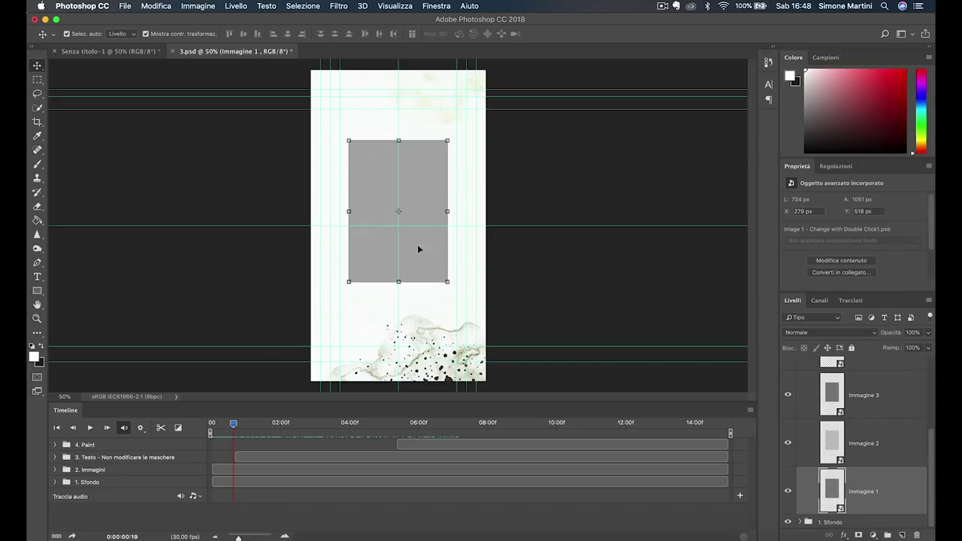
Open the Immagine 1 smart object's contents, keeping the embedded colour profile.
{"action": "double_click", "coordinate": [833, 495]}
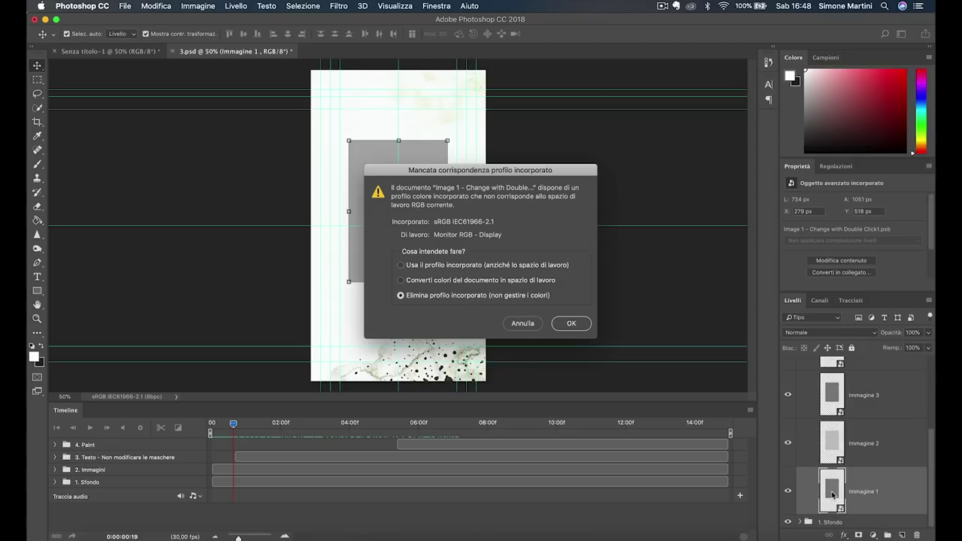
{"action": "left_click", "coordinate": [430, 264]}
{"action": "left_click", "coordinate": [570, 323]}
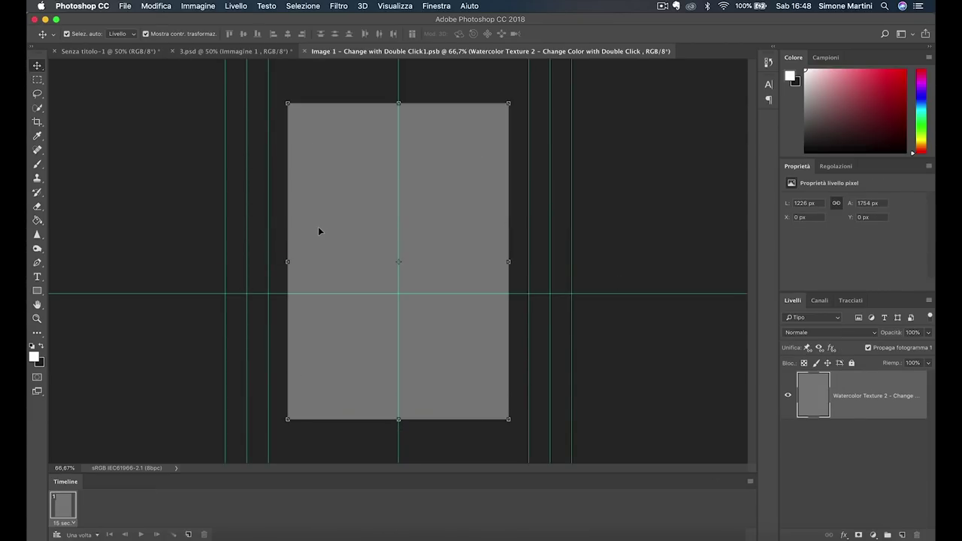
{"action": "key", "text": "super+Tab"}
Place the seth-doyle photo, enlarge it to fill, save, and close the placeholder file.
{"action": "mouse_move", "coordinate": [556, 306]}
{"action": "left_mouse_down"}
{"action": "mouse_move", "coordinate": [271, 305]}
{"action": "mouse_move", "coordinate": [301, 322]}
{"action": "left_mouse_up"}
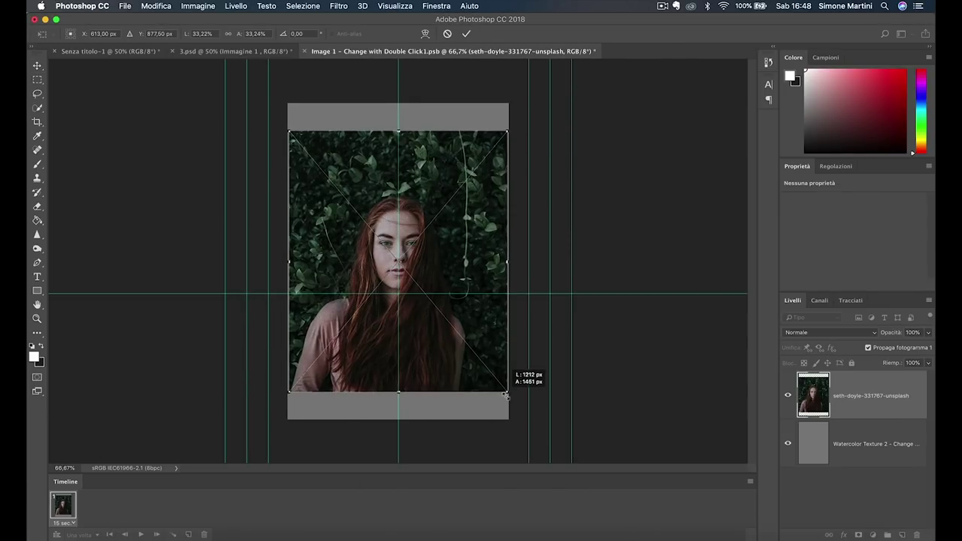
{"action": "left_click_drag", "start_coordinate": [506, 394], "coordinate": [539, 430]}
{"action": "key", "text": "Return"}
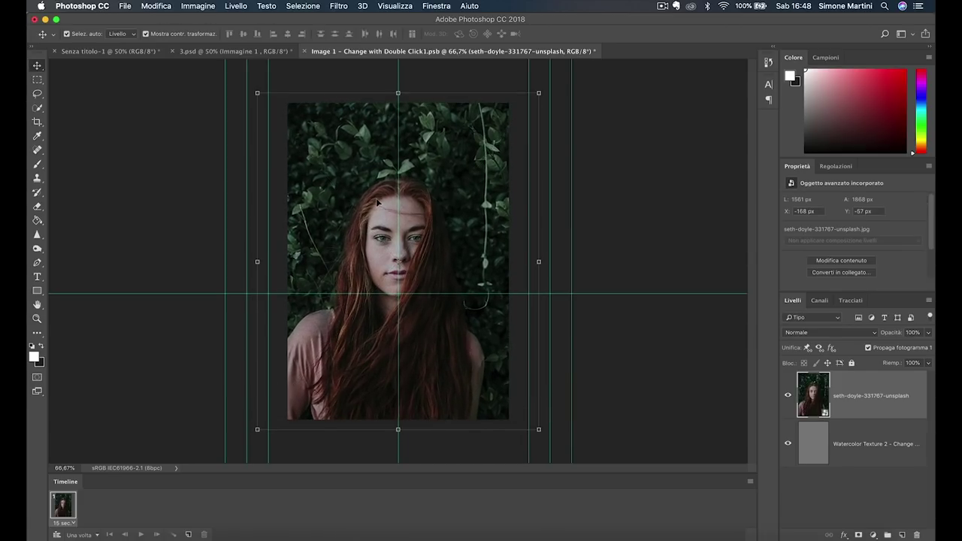
{"action": "key", "text": "ctrl+s"}
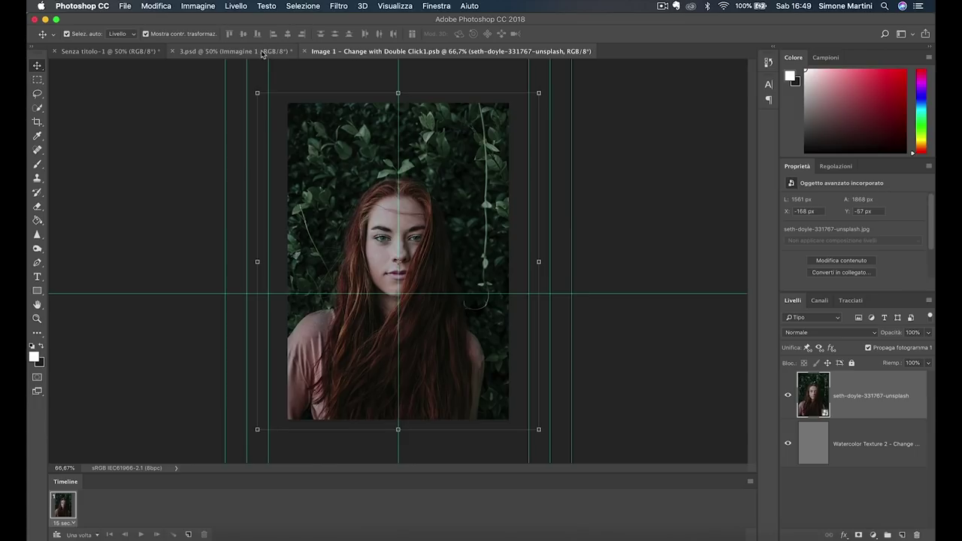
{"action": "left_click", "coordinate": [304, 52]}
Scrub the timeline near the start, select Immagine 2, and expand the 3. Testo group.
{"action": "mouse_move", "coordinate": [275, 423]}
{"action": "left_mouse_down"}
{"action": "mouse_move", "coordinate": [219, 428]}
{"action": "mouse_move", "coordinate": [330, 427]}
{"action": "left_mouse_up"}
{"action": "scroll", "coordinate": [886, 451], "scroll_direction": "up", "scroll_amount": 2}
{"action": "left_click", "coordinate": [879, 472]}
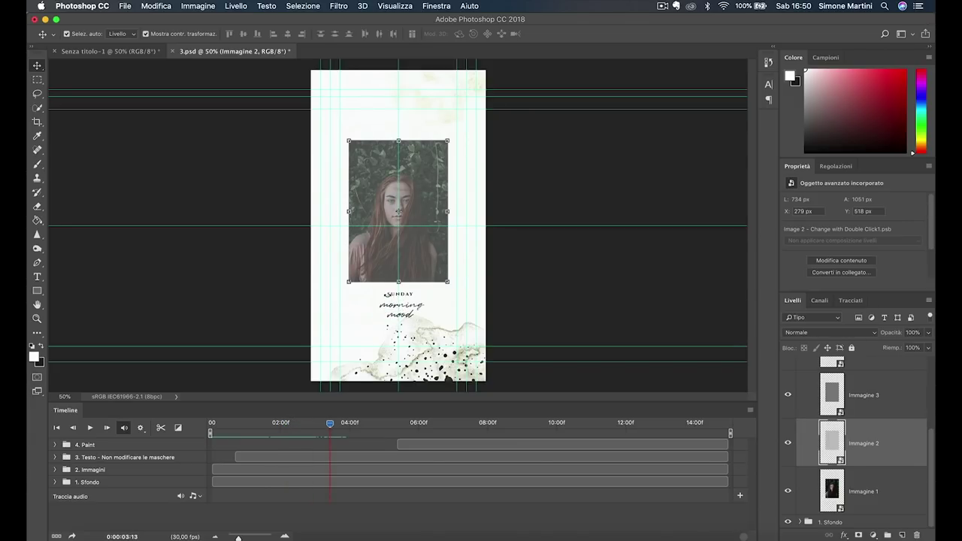
{"action": "scroll", "coordinate": [902, 436], "scroll_direction": "up", "scroll_amount": 4}
{"action": "scroll", "coordinate": [911, 429], "scroll_direction": "up", "scroll_amount": 1}
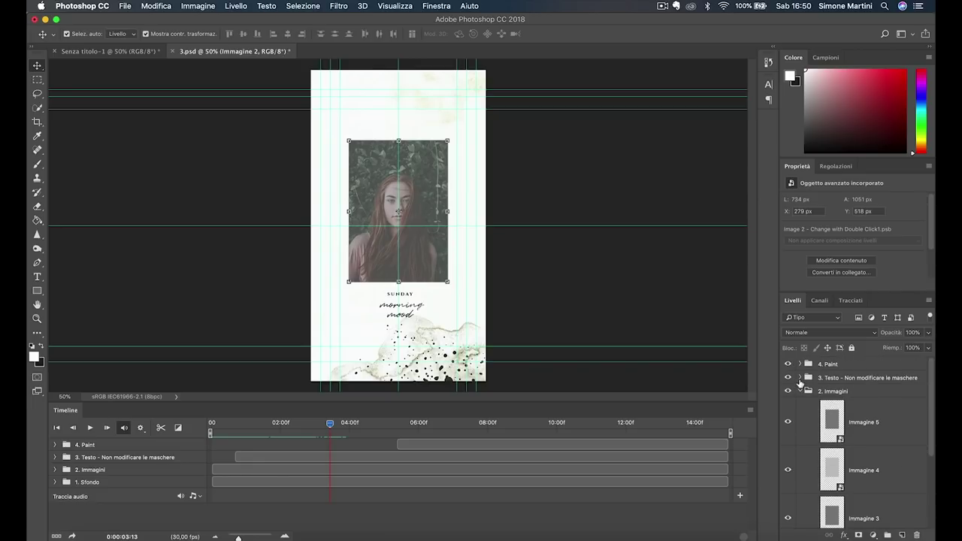
{"action": "left_click", "coordinate": [800, 378]}
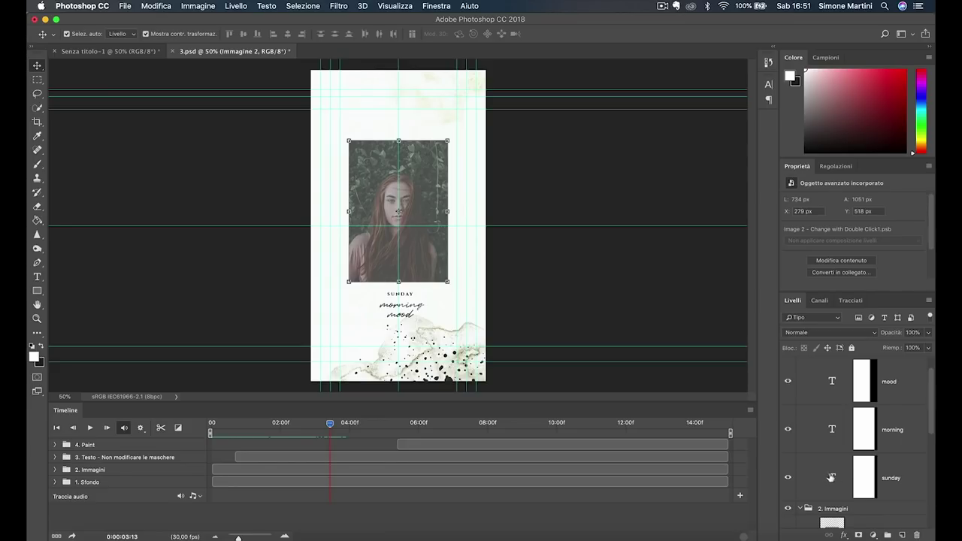
Replace the text SUNDAY with CIAO and morning with iscriviti.
{"action": "left_click", "coordinate": [830, 479]}
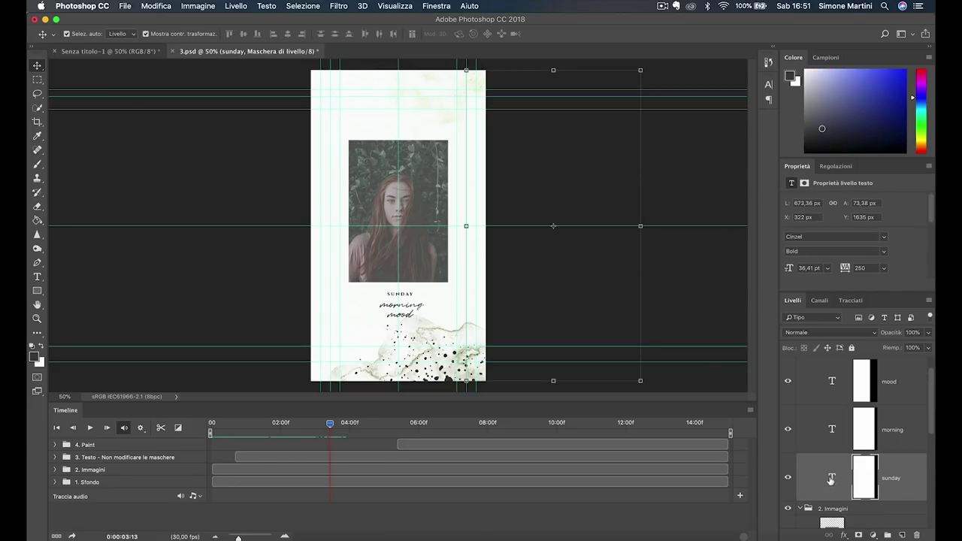
{"action": "double_click", "coordinate": [831, 480]}
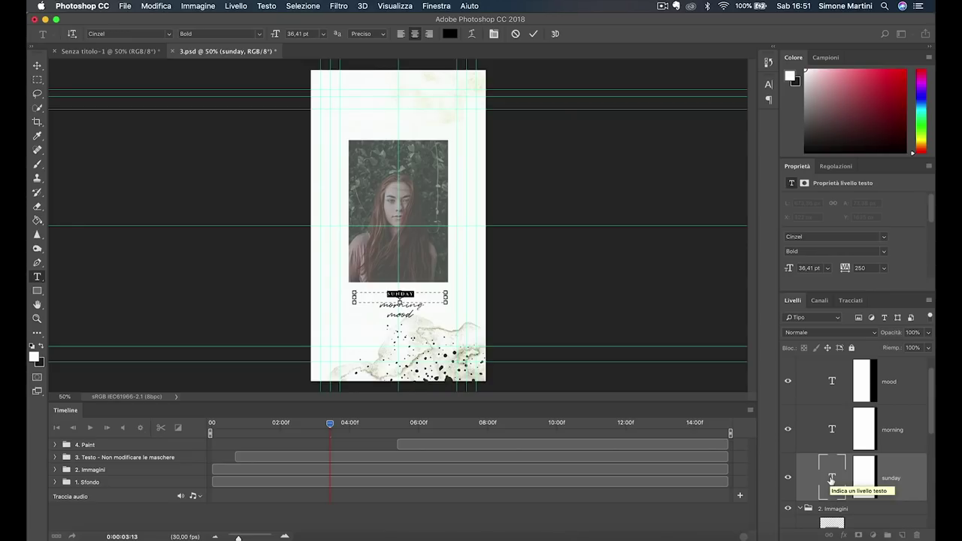
{"action": "type", "text": "CIAO"}
{"action": "left_click", "coordinate": [834, 444]}
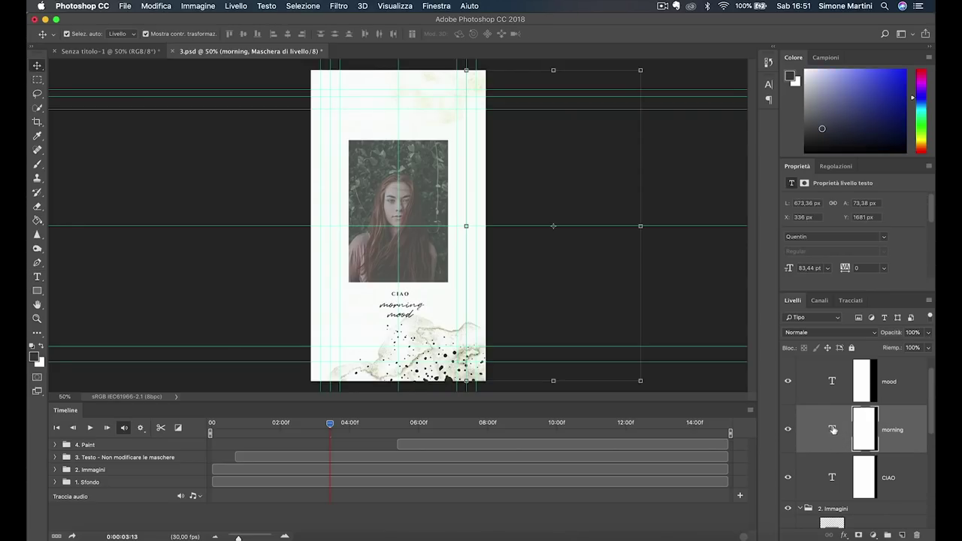
{"action": "double_click", "coordinate": [832, 429]}
{"action": "type", "text": "iscriviti"}
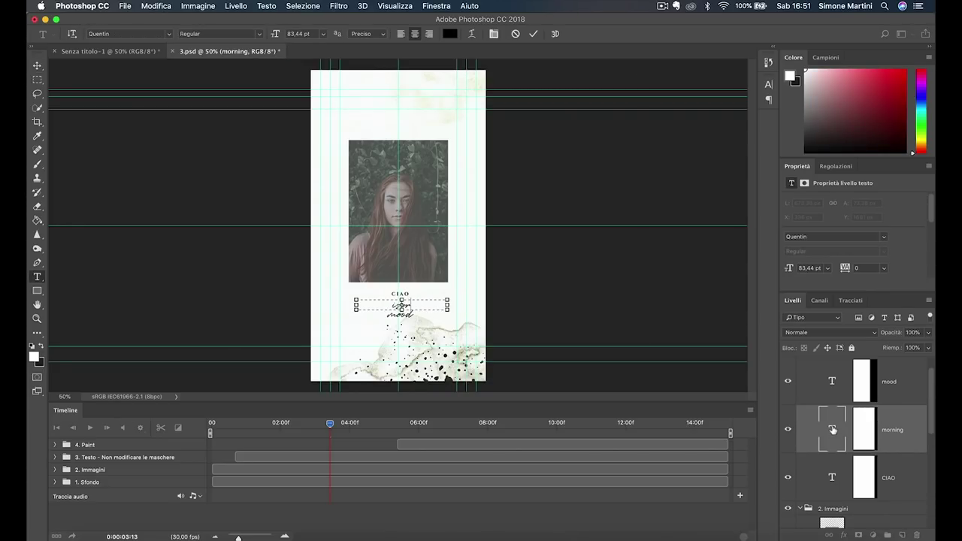
{"action": "left_click", "coordinate": [833, 429]}
Change the mood text to subito and scrub the timeline to preview the animation.
{"action": "double_click", "coordinate": [833, 382]}
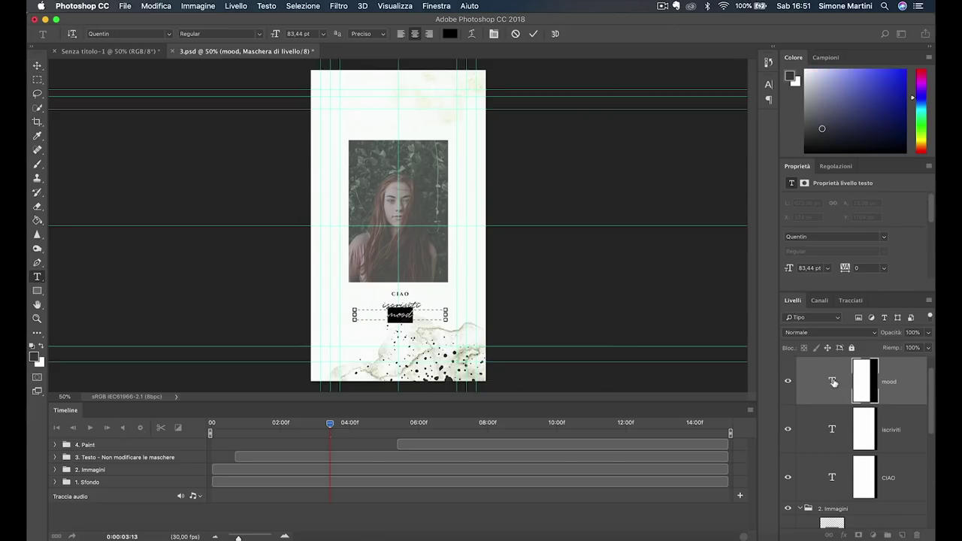
{"action": "type", "text": "subito"}
{"action": "left_click", "coordinate": [832, 382]}
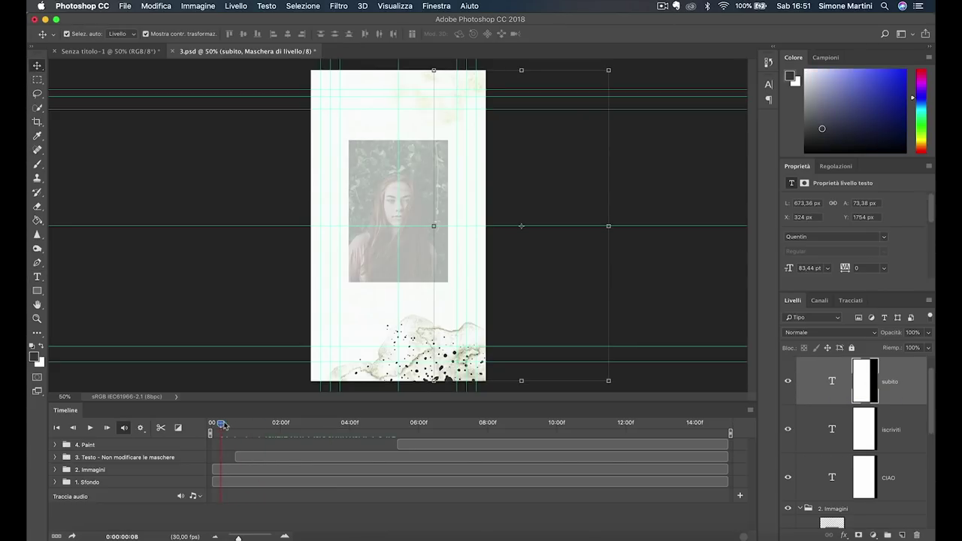
{"action": "mouse_move", "coordinate": [217, 422]}
{"action": "left_mouse_down"}
{"action": "mouse_move", "coordinate": [402, 422]}
{"action": "mouse_move", "coordinate": [329, 423]}
{"action": "left_mouse_up"}
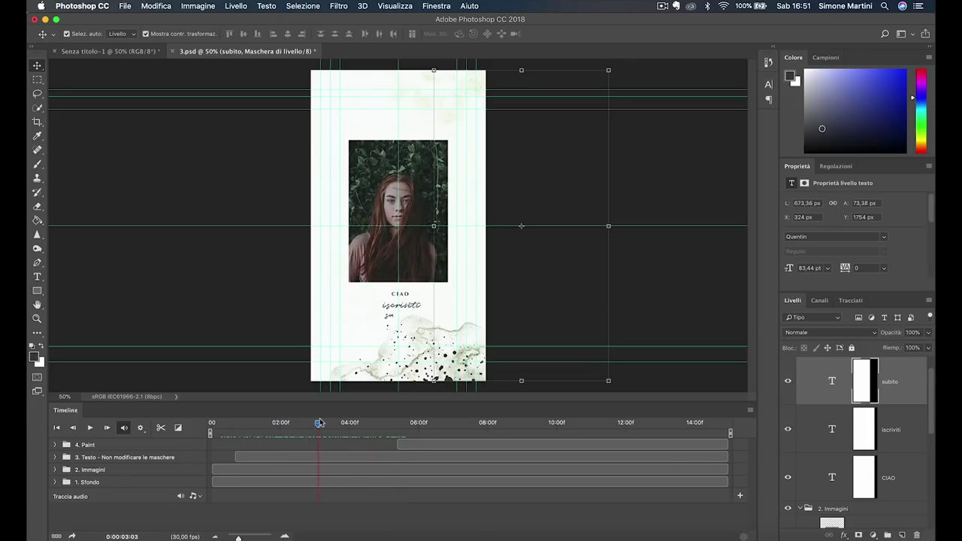
{"action": "double_click", "coordinate": [834, 382]}
{"action": "left_click", "coordinate": [834, 382]}
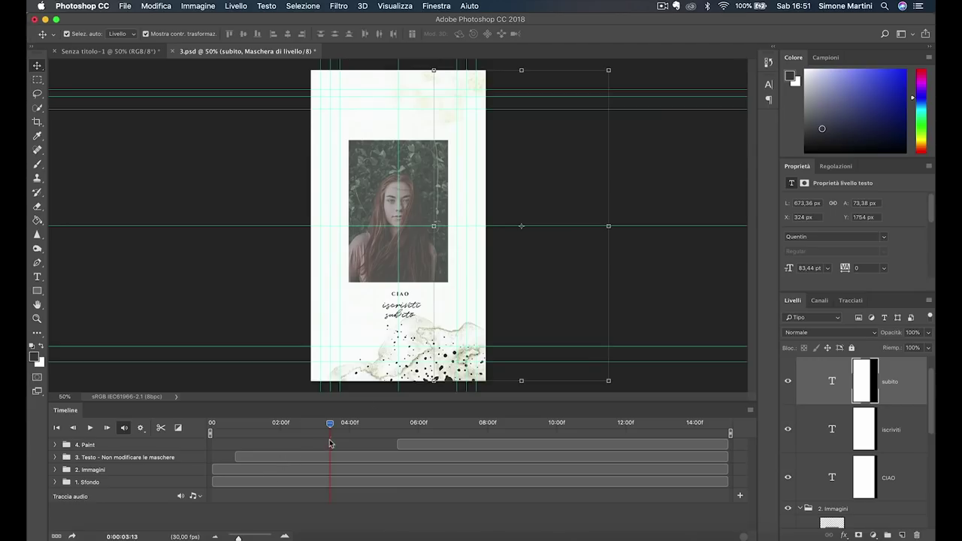
{"action": "mouse_move", "coordinate": [329, 425]}
{"action": "left_mouse_down"}
{"action": "mouse_move", "coordinate": [299, 425]}
{"action": "mouse_move", "coordinate": [327, 436]}
{"action": "left_mouse_up"}
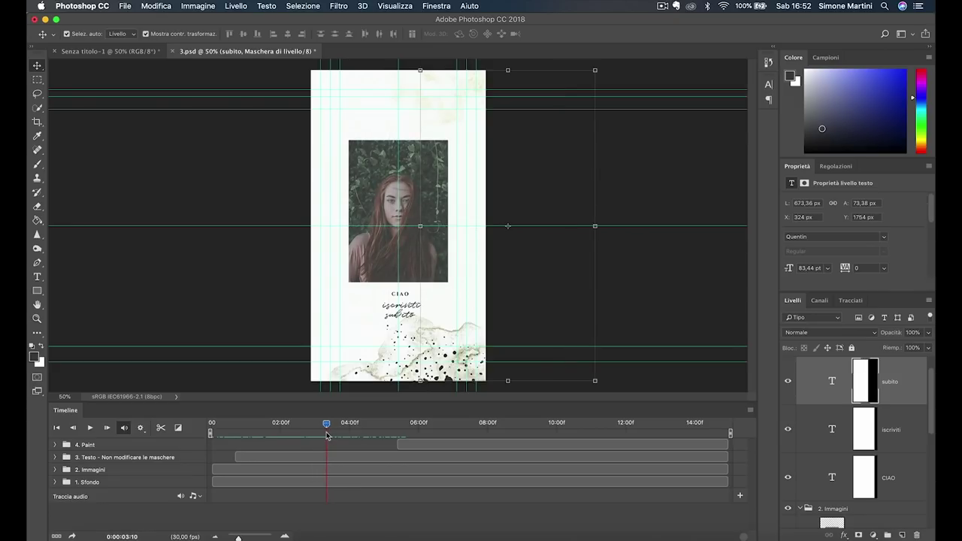
Set up an H.264 video render of 3.mp4 at 1080 × 1920.
{"action": "left_click", "coordinate": [125, 6]}
{"action": "mouse_move", "coordinate": [139, 144]}
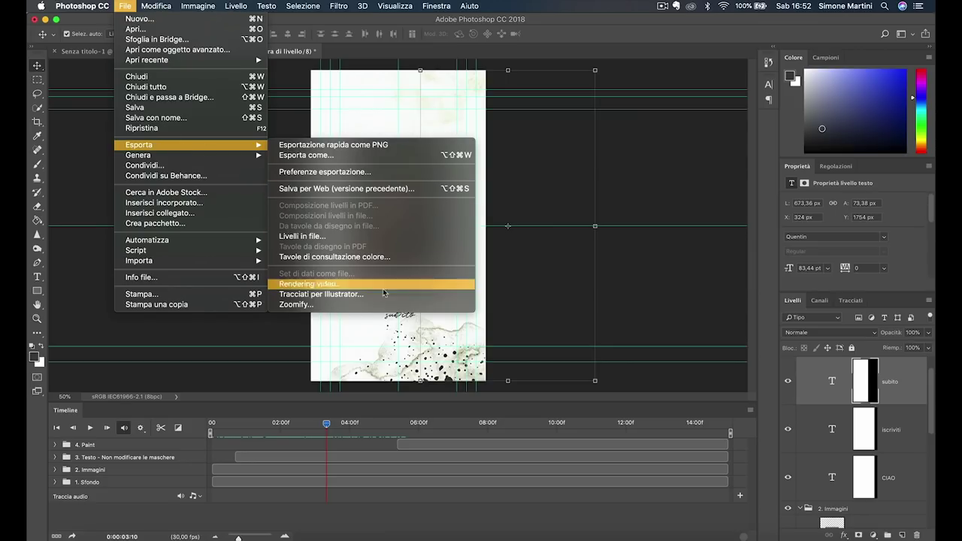
{"action": "left_click", "coordinate": [389, 285]}
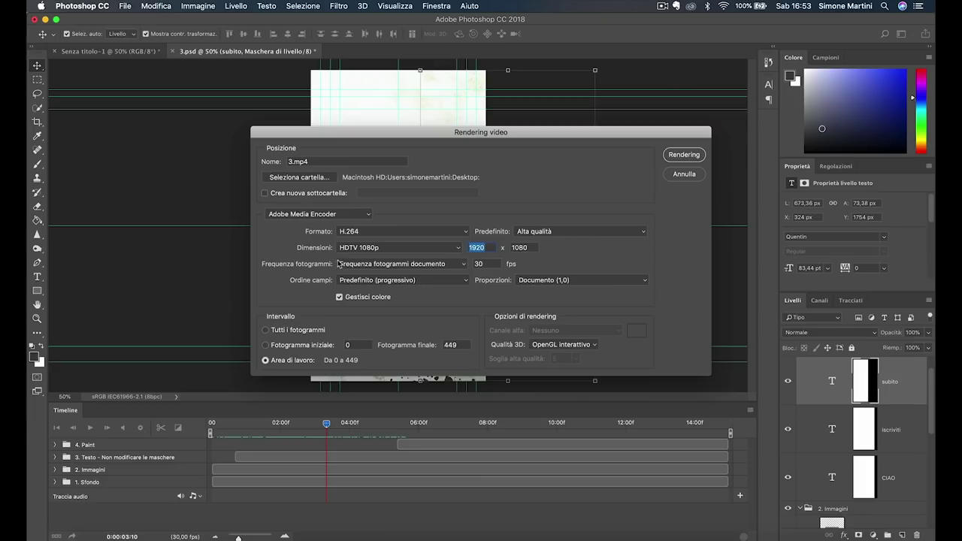
{"action": "type", "text": "10"}
{"action": "type", "text": "80"}
{"action": "key", "text": "Tab"}
{"action": "type", "text": "19"}
{"action": "type", "text": "20"}
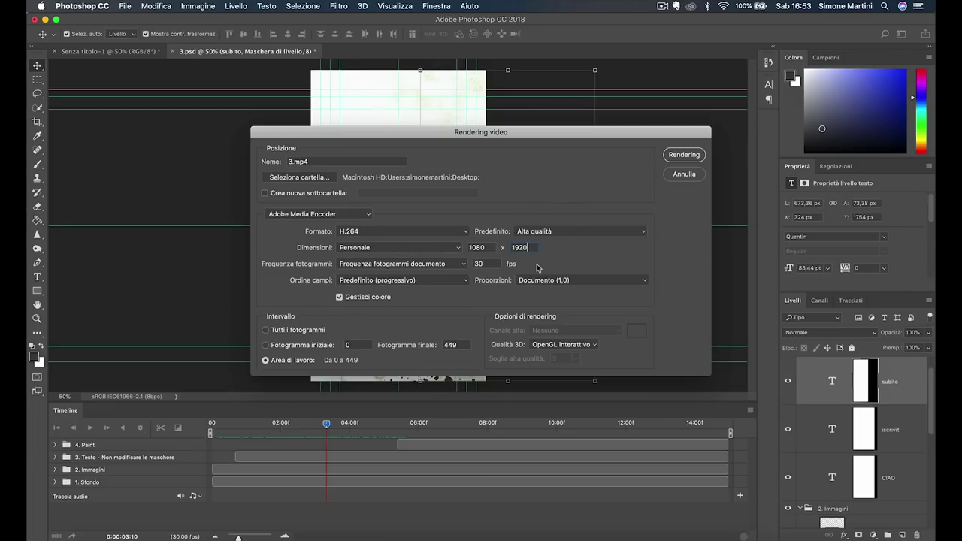